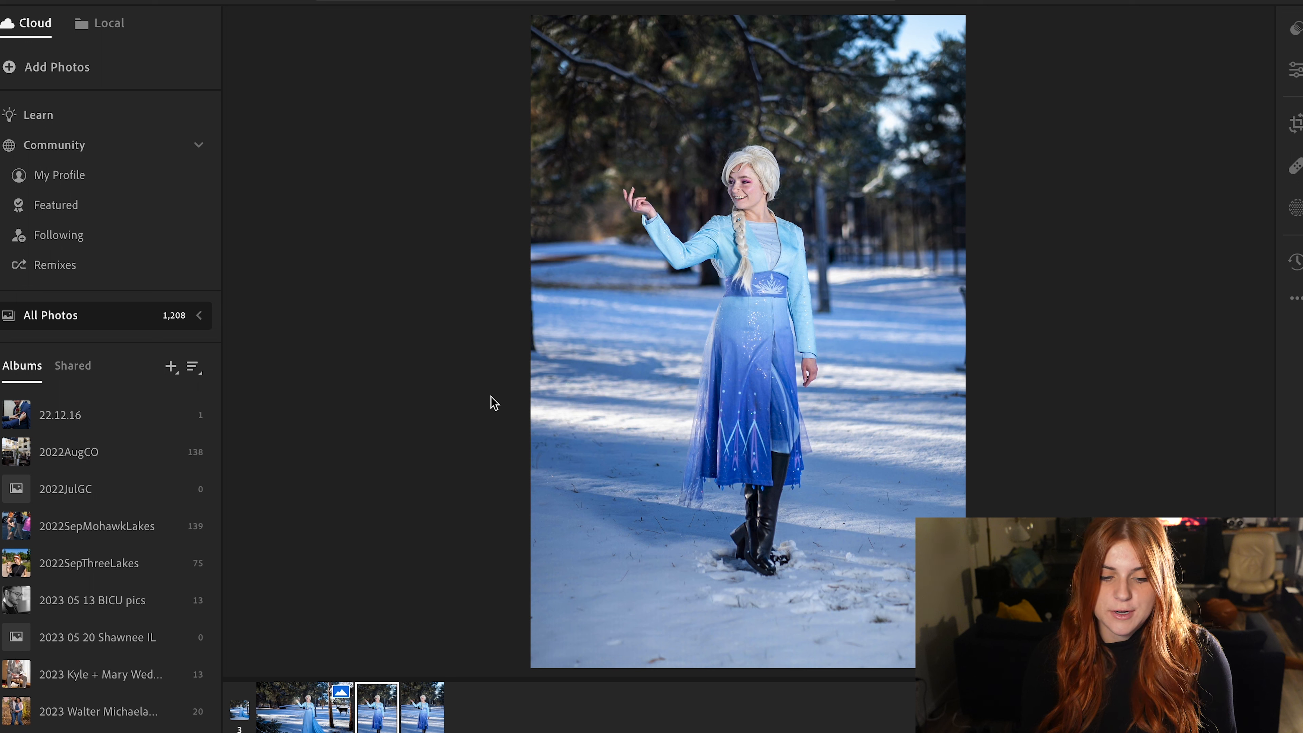
# Compare the finished composite with the original portrait-format snow photo, and open the original for editing in Photoshop
pyautogui.click(274, 721)
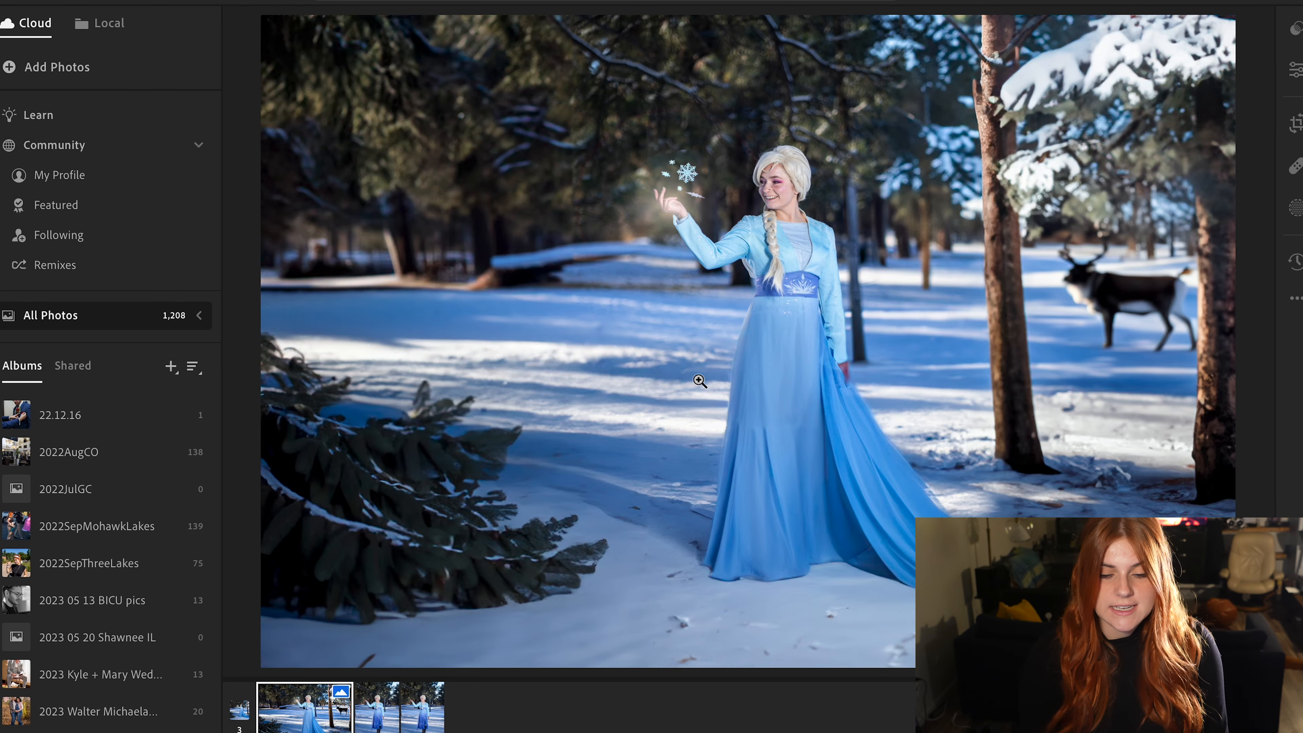
pyautogui.click(374, 713)
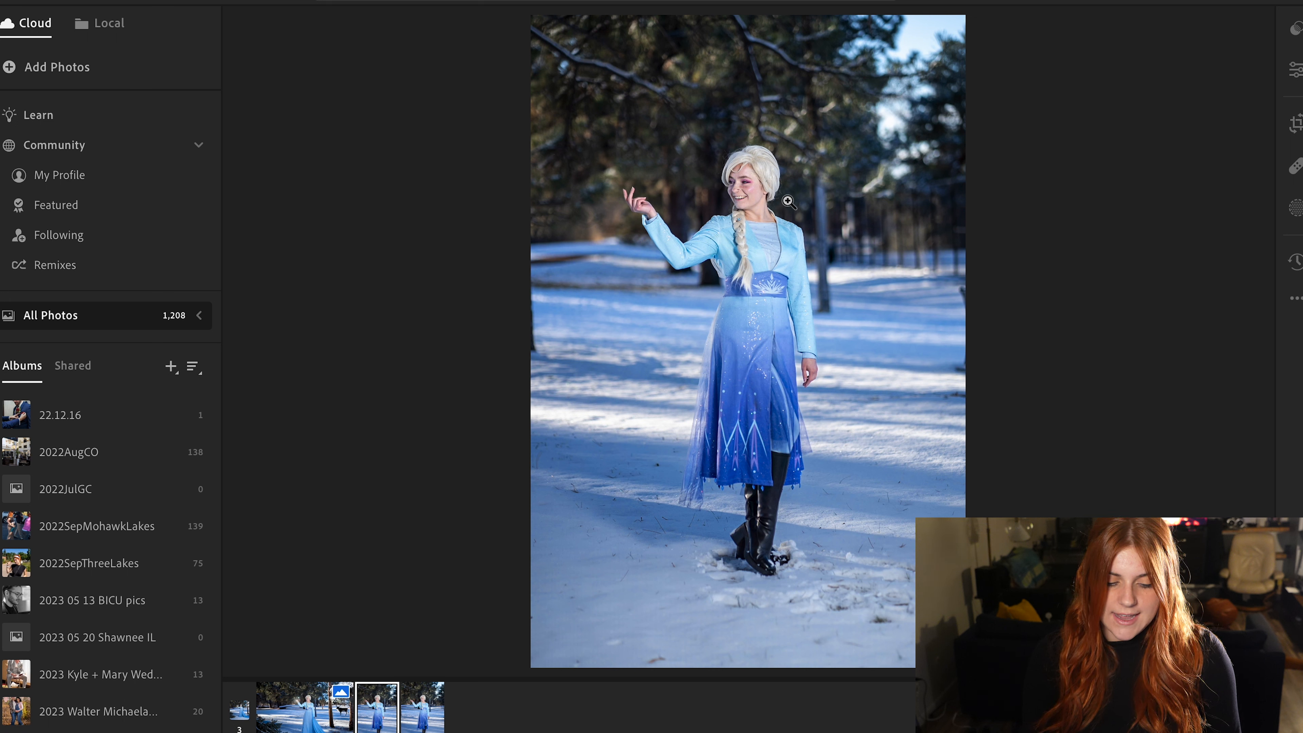
pyautogui.rightClick(381, 718)
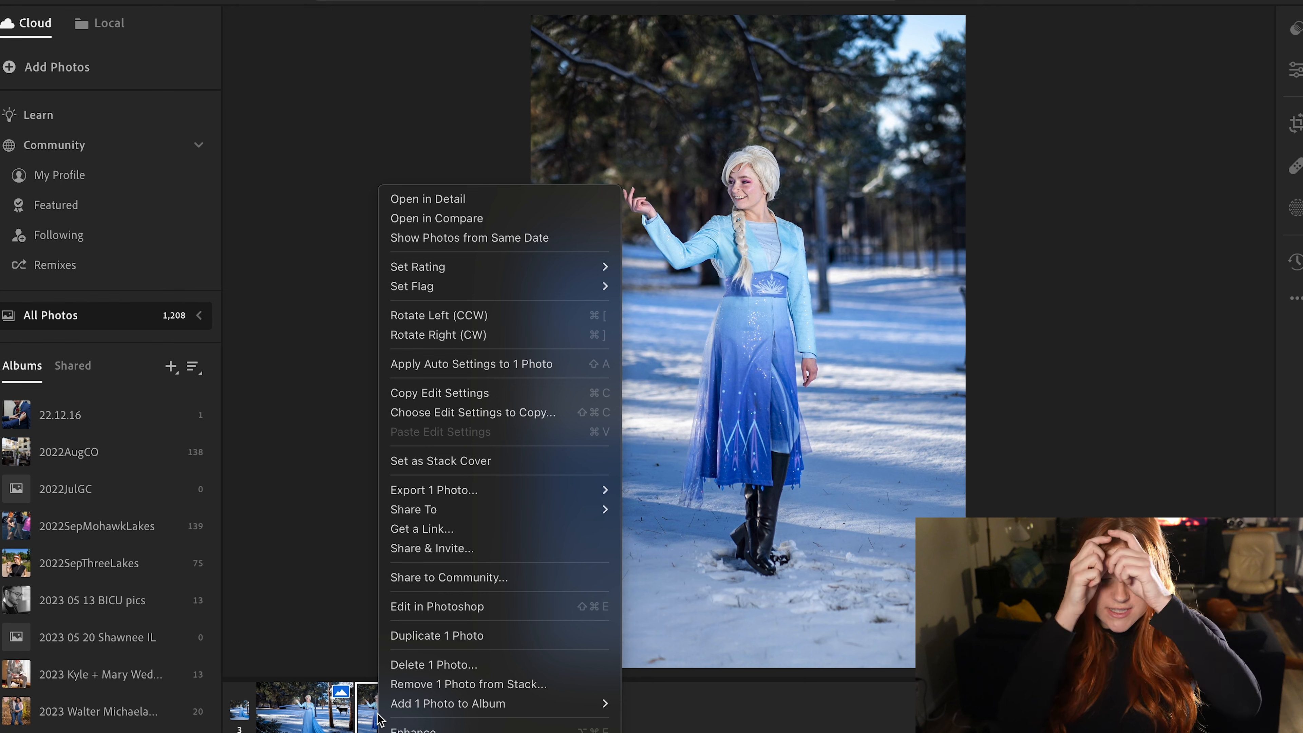
pyautogui.click(442, 609)
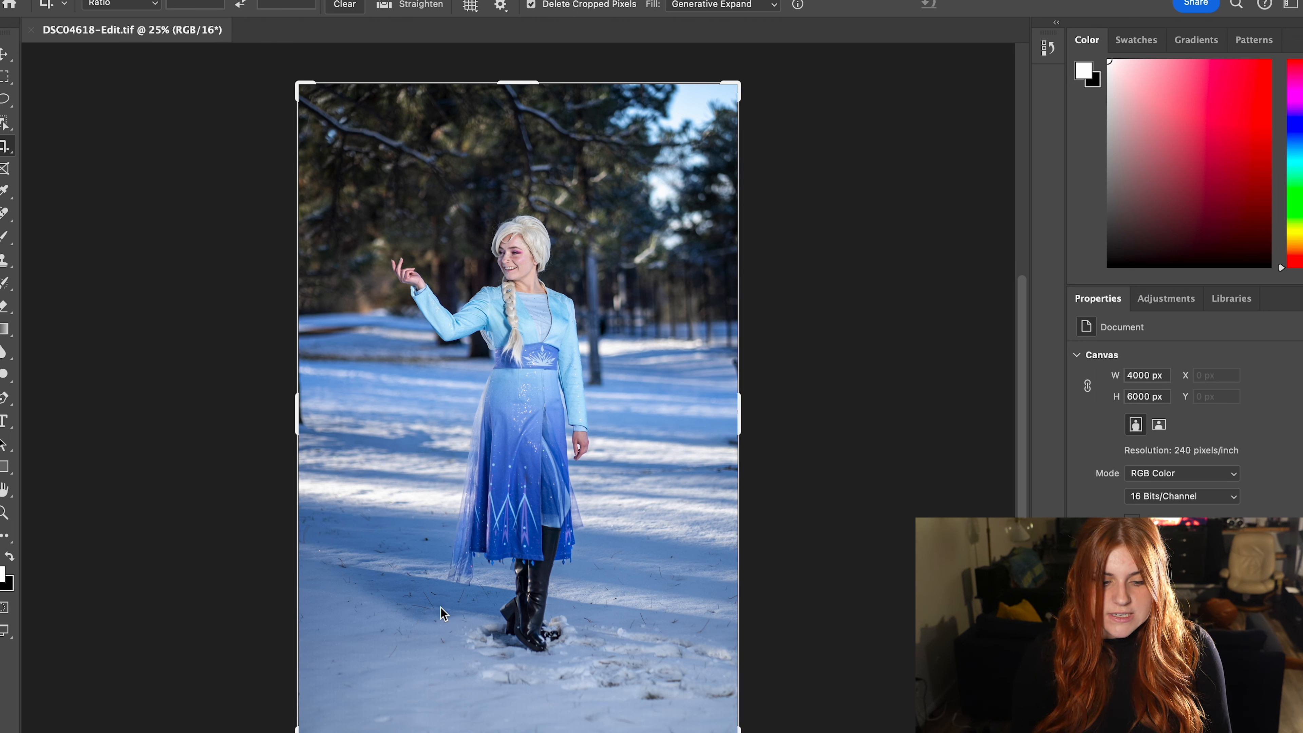
# Extend the canvas on both sides of the photo to 8449 px wide using Generative Expand without a prompt
pyautogui.moveTo(739, 414); pyautogui.dragTo(870, 400)
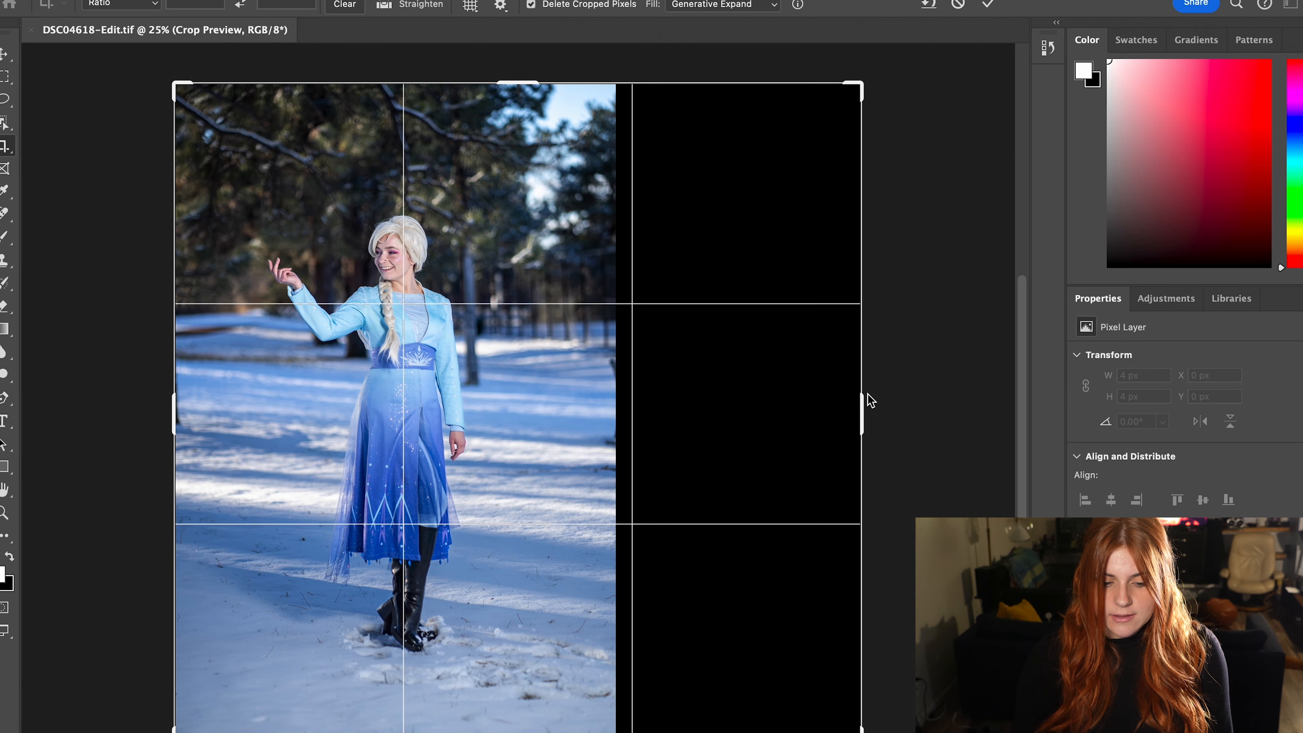
pyautogui.moveTo(174, 417); pyautogui.dragTo(53, 418)
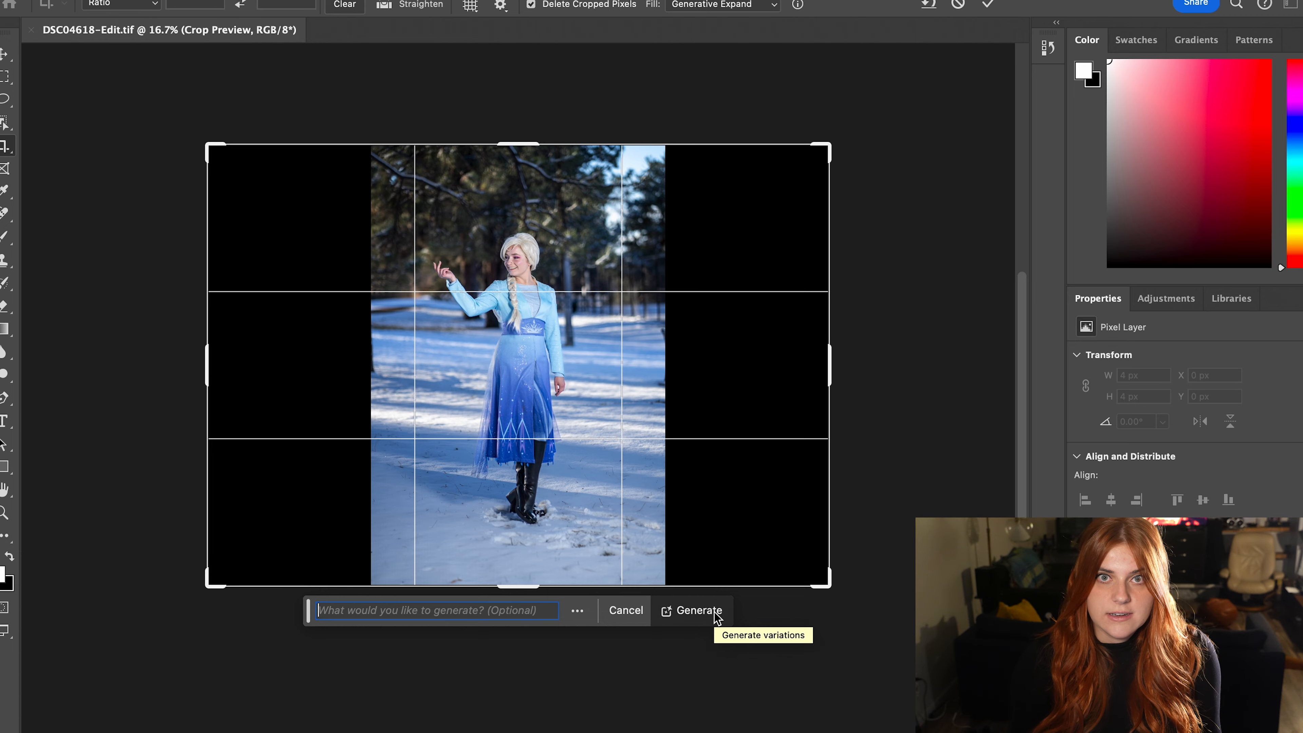
pyautogui.click(716, 616)
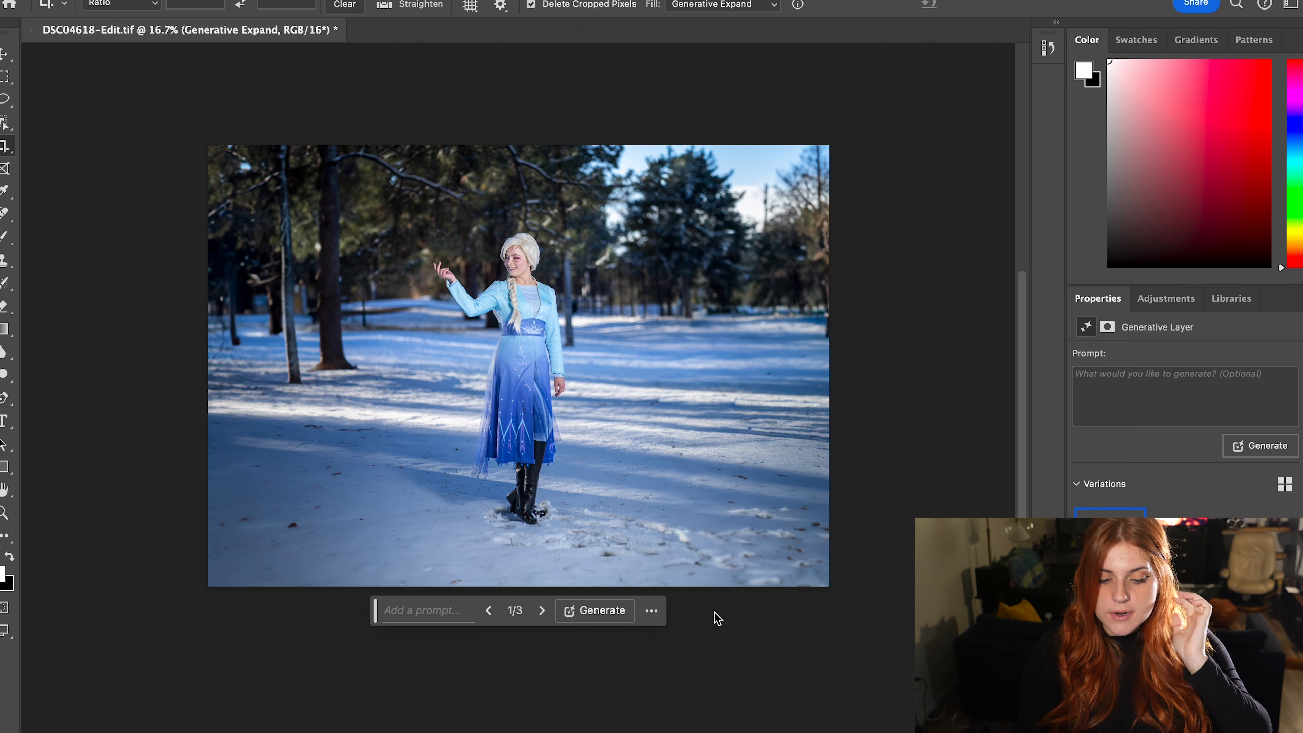
# Compare the Generative Expand variations and keep the second one
pyautogui.click(541, 610)
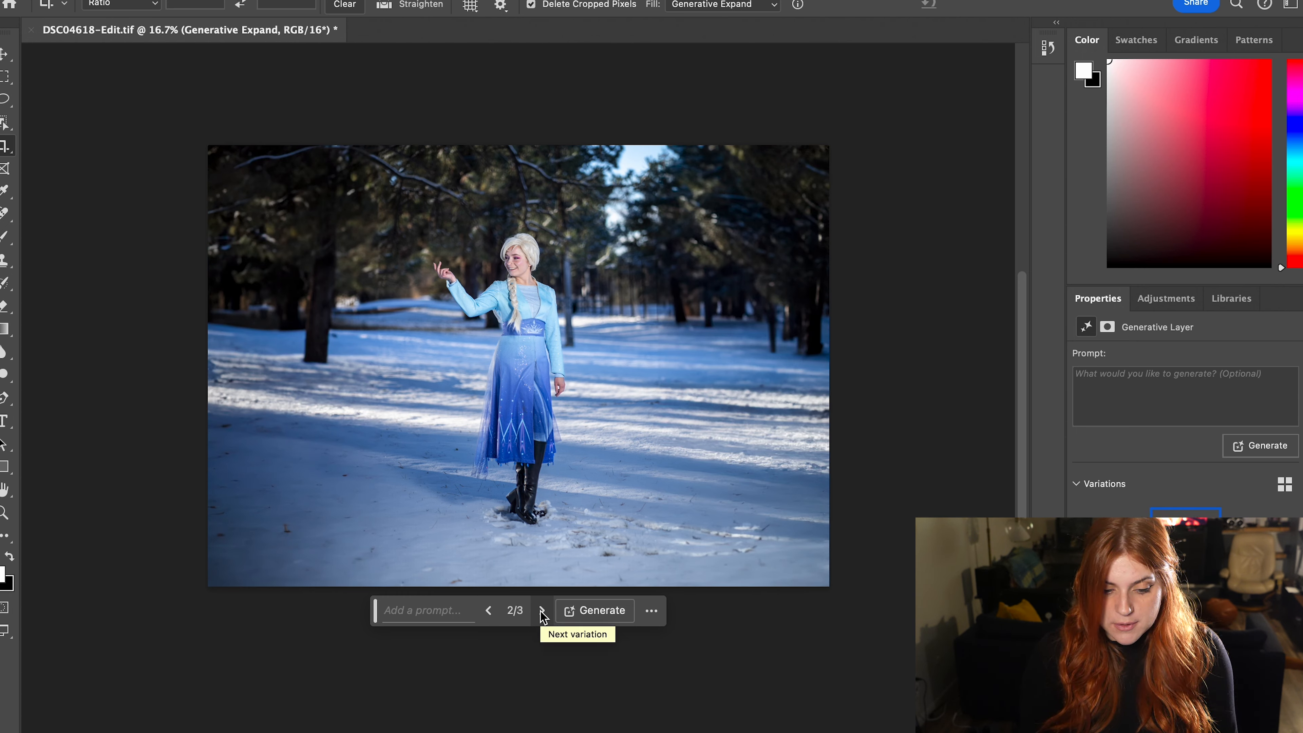
pyautogui.click(542, 611)
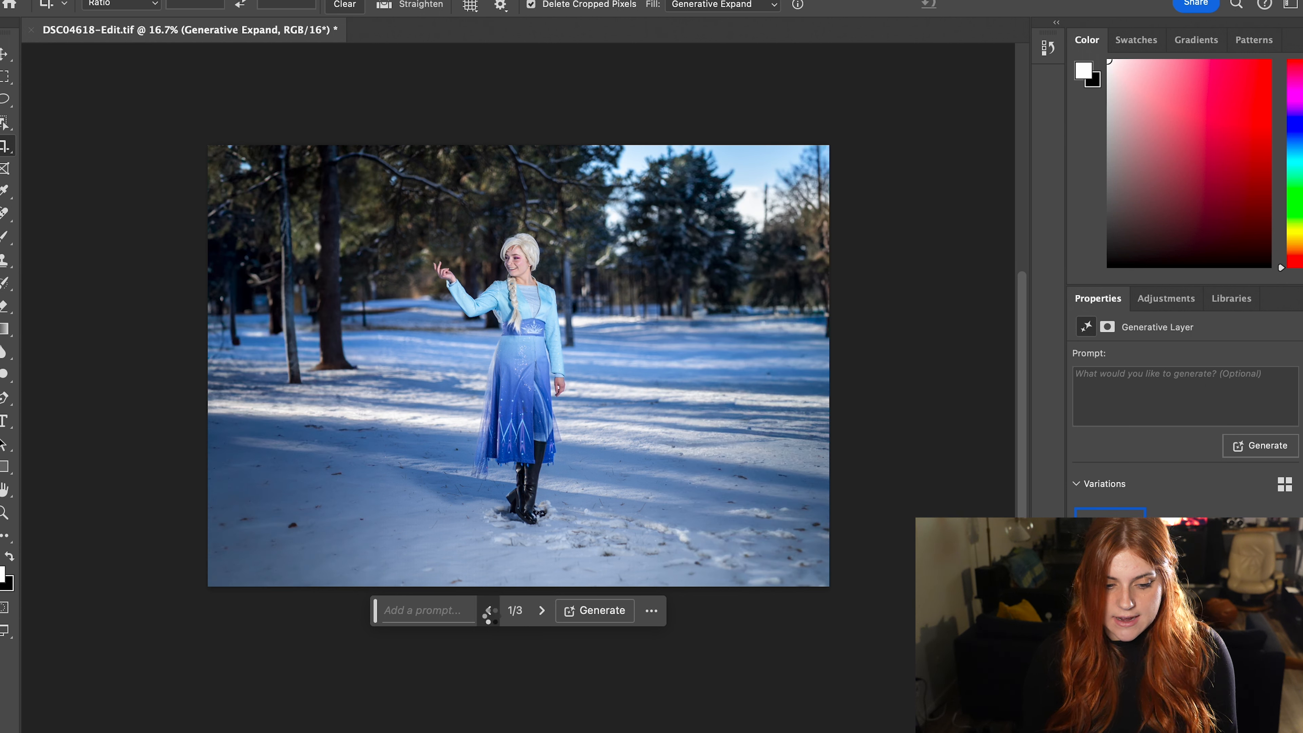
pyautogui.click(489, 611)
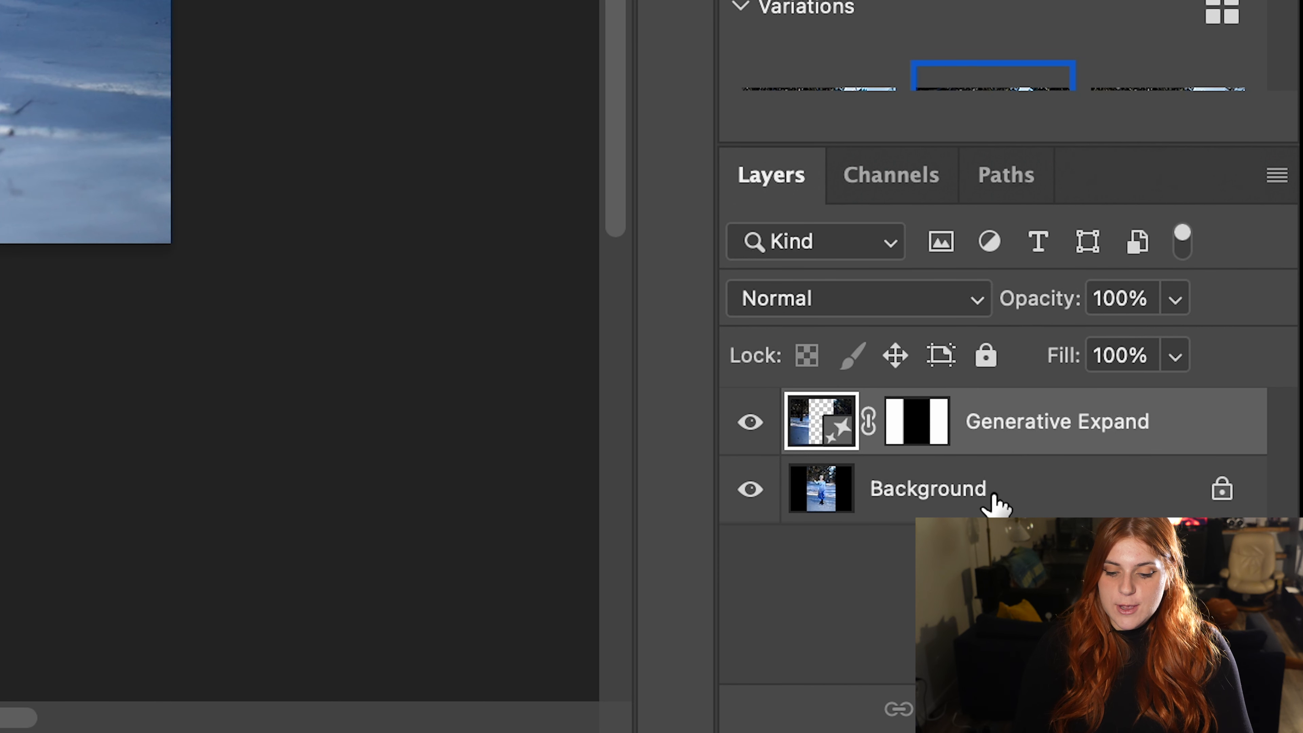
# Merge the Generative Expand and Background layers into one layer
pyautogui.keyDown('shift'); pyautogui.click(986, 496); pyautogui.keyUp('shift')
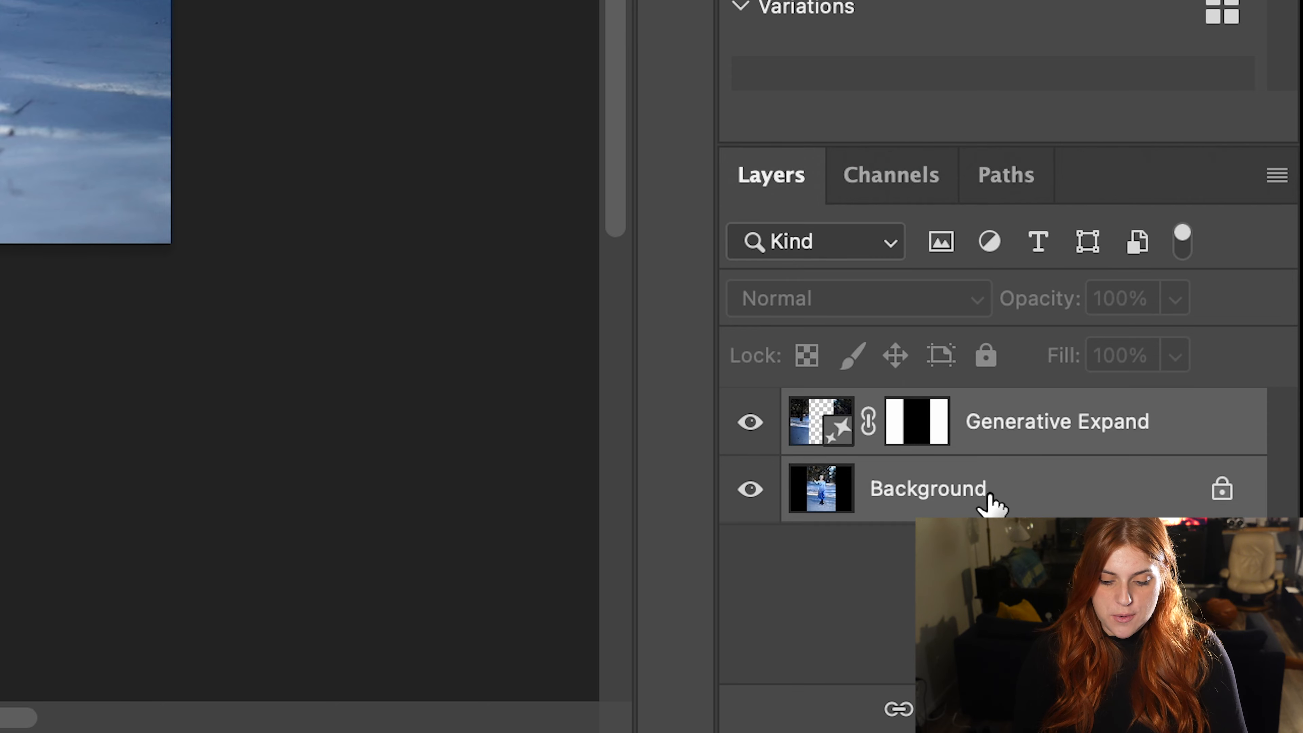
pyautogui.rightClick(989, 496)
pyautogui.click(838, 565)
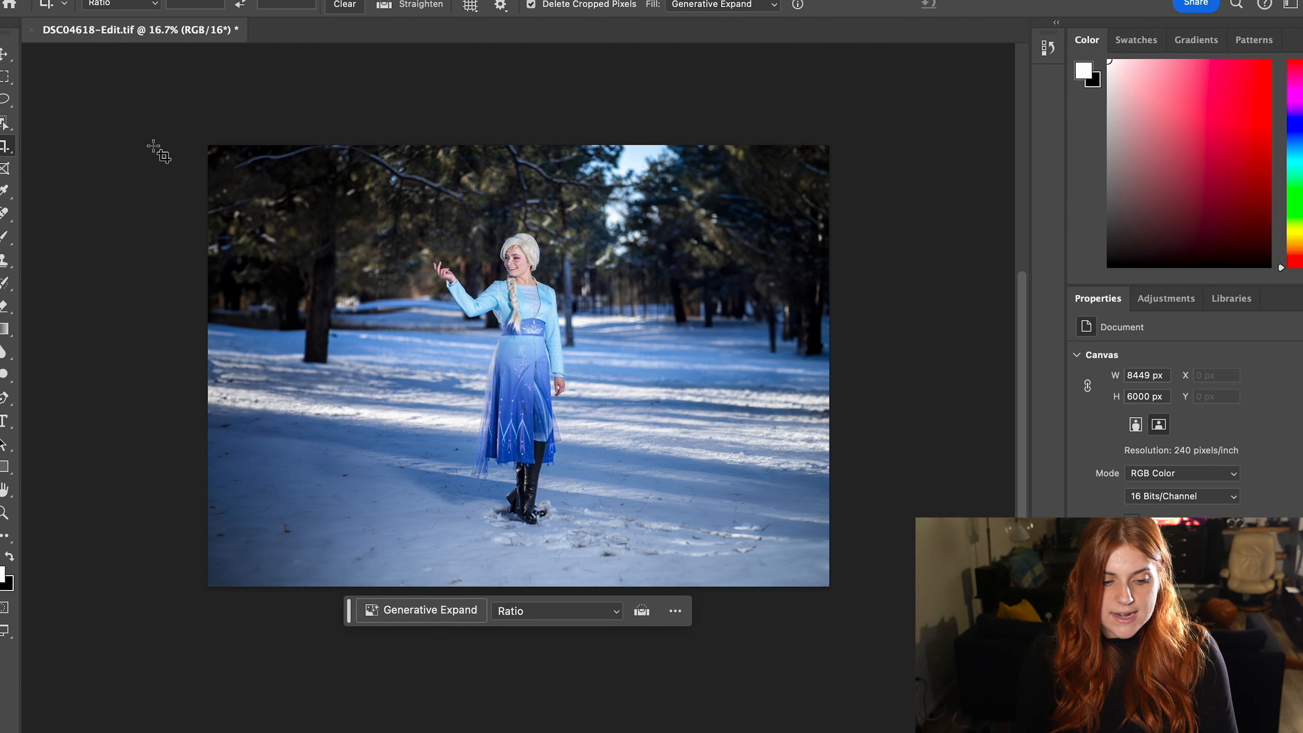
# Try to generate snow on the background trees right of the woman by lassoing them and using the prompt "cover the trees with snow"
pyautogui.click(8, 100)
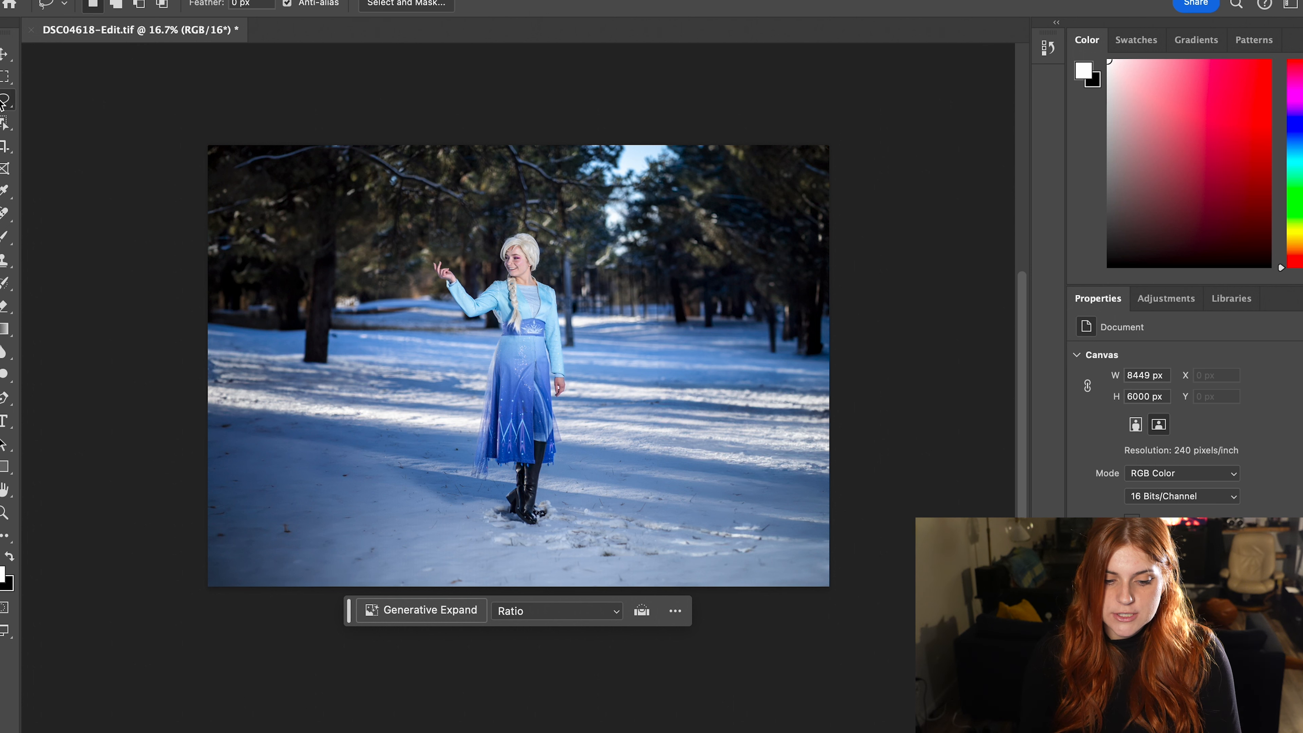
pyautogui.moveTo(805, 163)
pyautogui.mouseDown()
pyautogui.moveTo(752, 161)
pyautogui.moveTo(588, 214)
pyautogui.moveTo(604, 350)
pyautogui.moveTo(755, 401)
pyautogui.moveTo(844, 247)
pyautogui.moveTo(812, 161)
pyautogui.moveTo(767, 157)
pyautogui.mouseUp()
pyautogui.click(584, 425)
pyautogui.write('cover the tr')
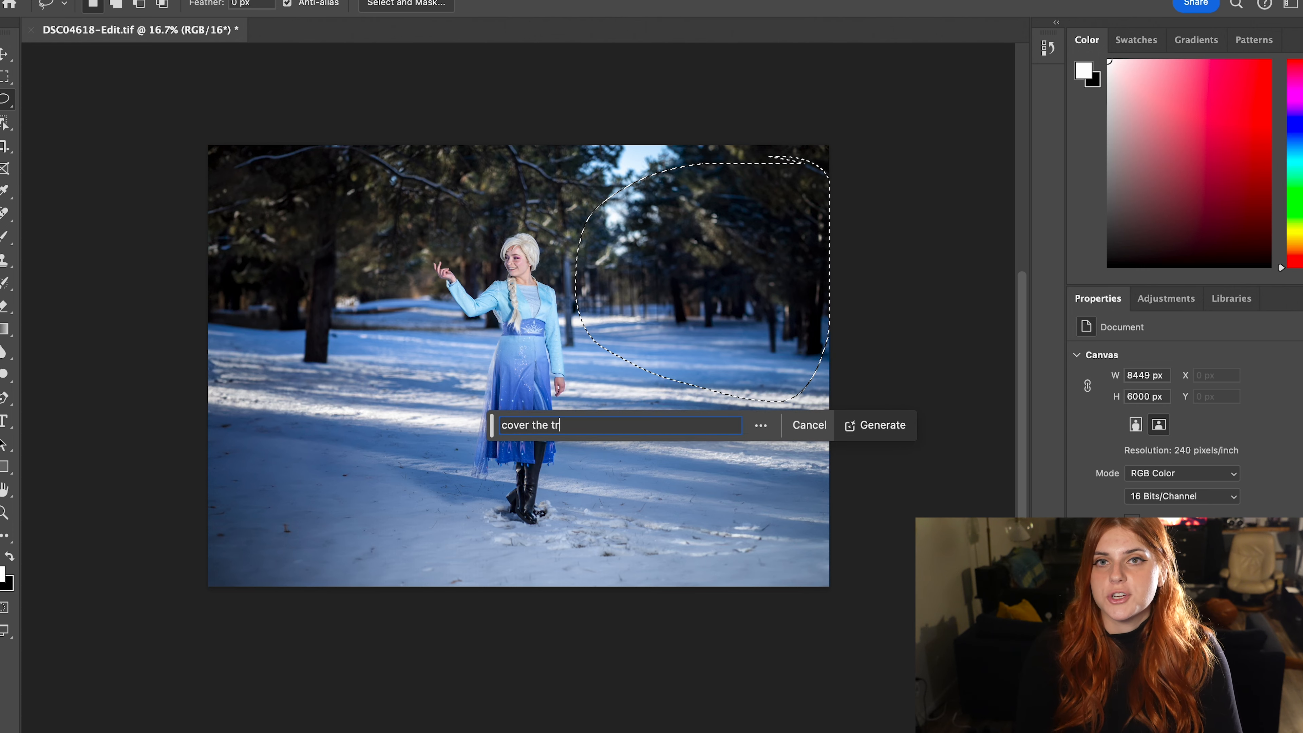
pyautogui.write('ees with snow')
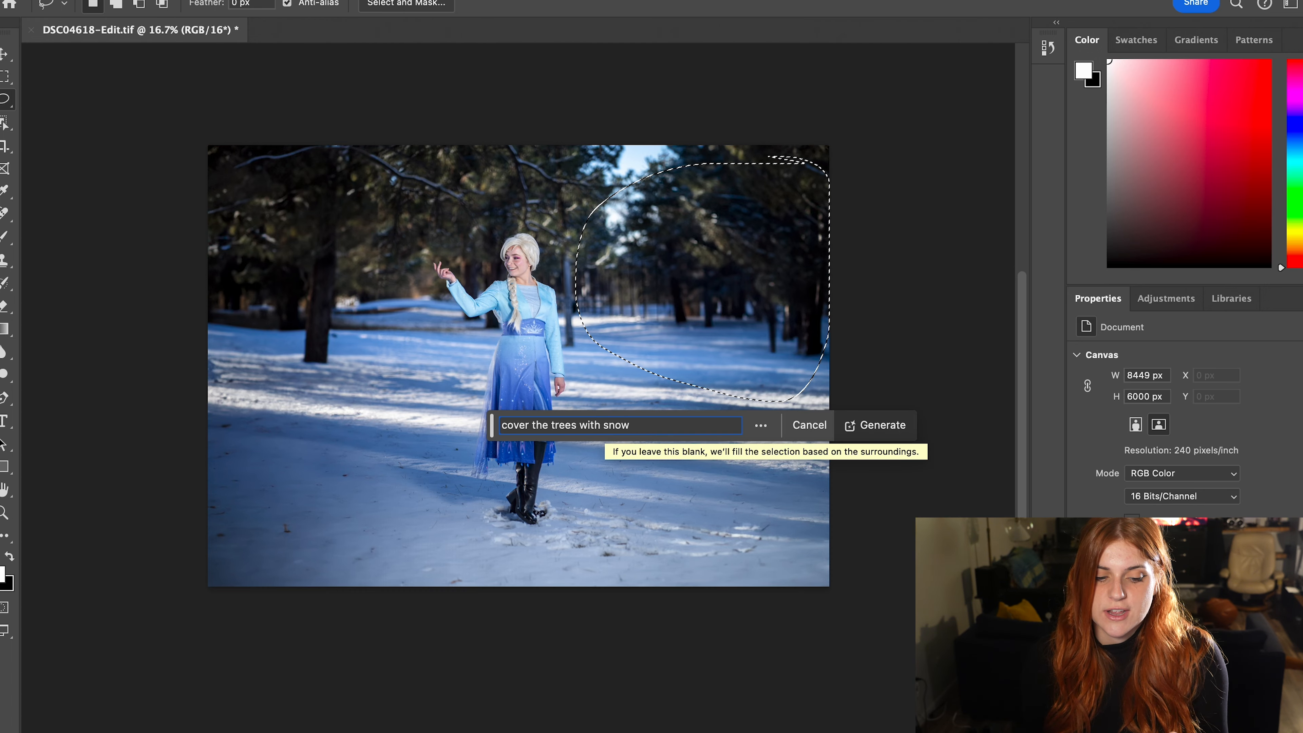
pyautogui.click(877, 425)
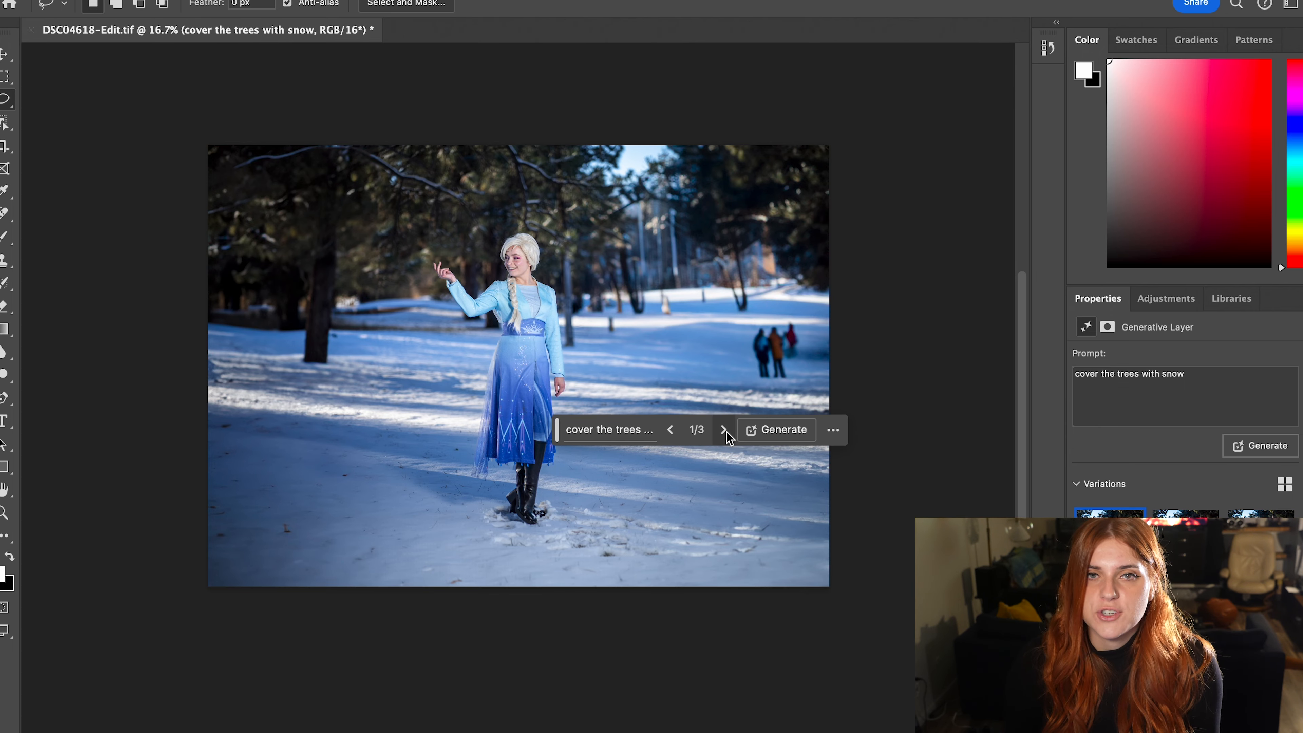
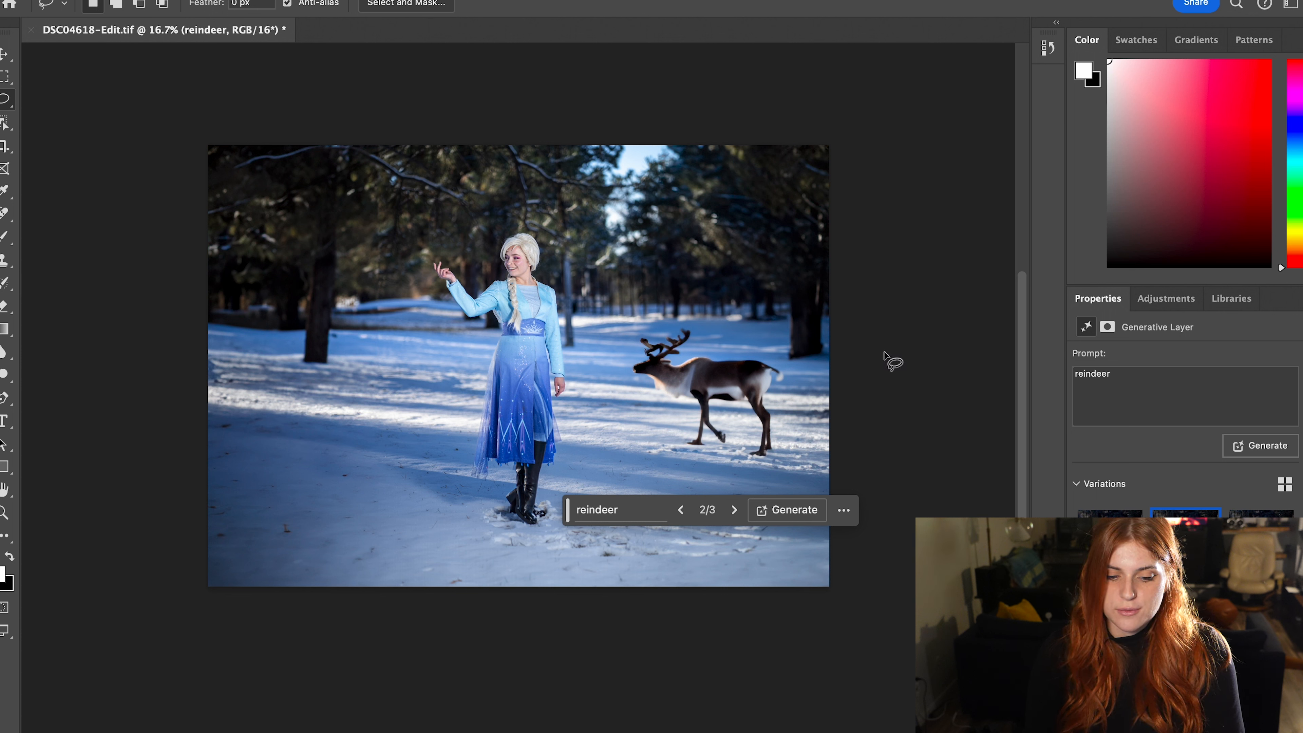
# Compare the three generated reindeer variations and look at the feedback options for the first one
pyautogui.click(733, 510)
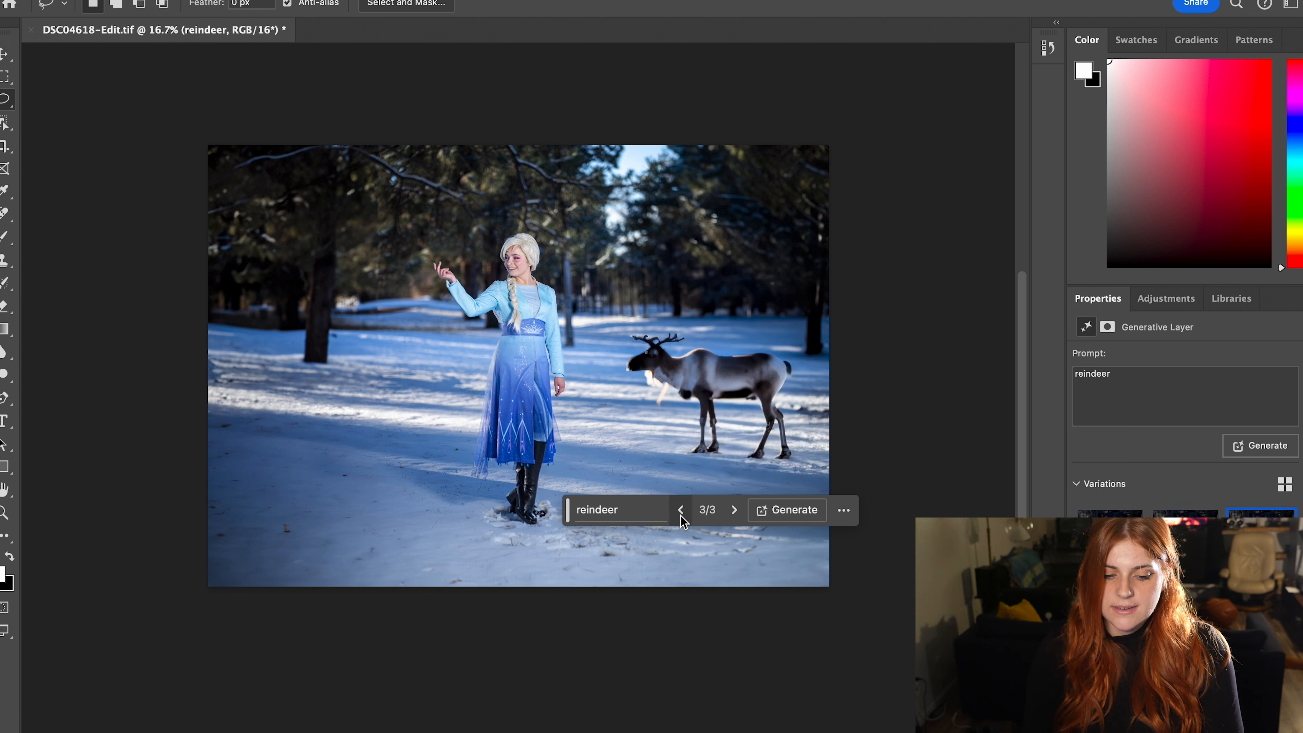
pyautogui.click(680, 516)
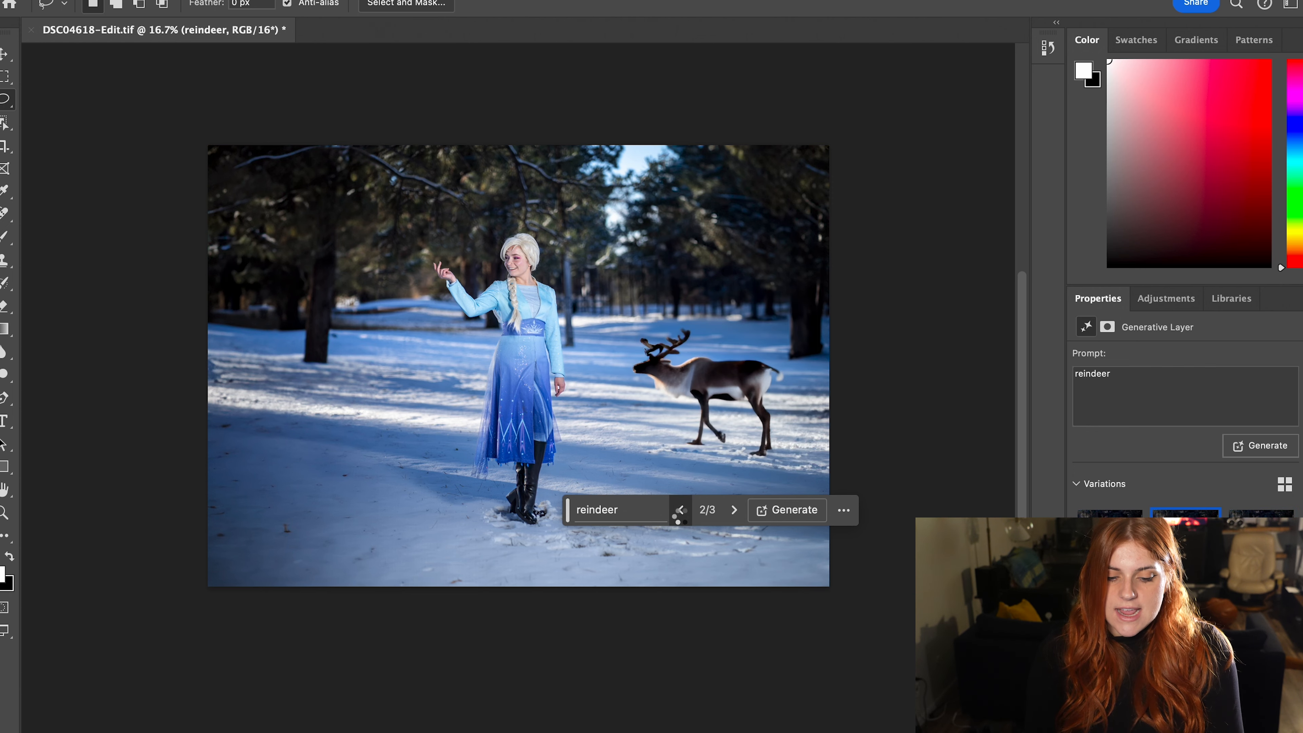
pyautogui.click(680, 515)
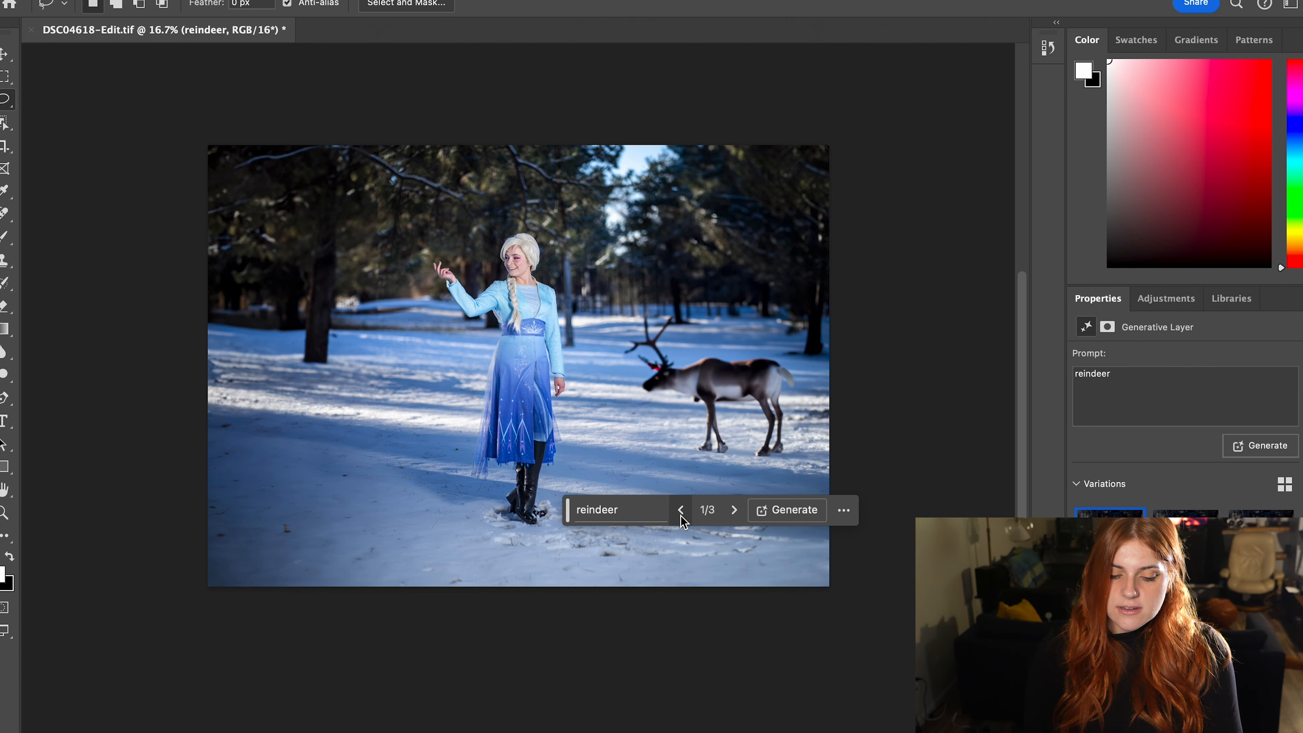
pyautogui.click(731, 519)
pyautogui.scroll(-2, 1179, 451)
pyautogui.click(1119, 477)
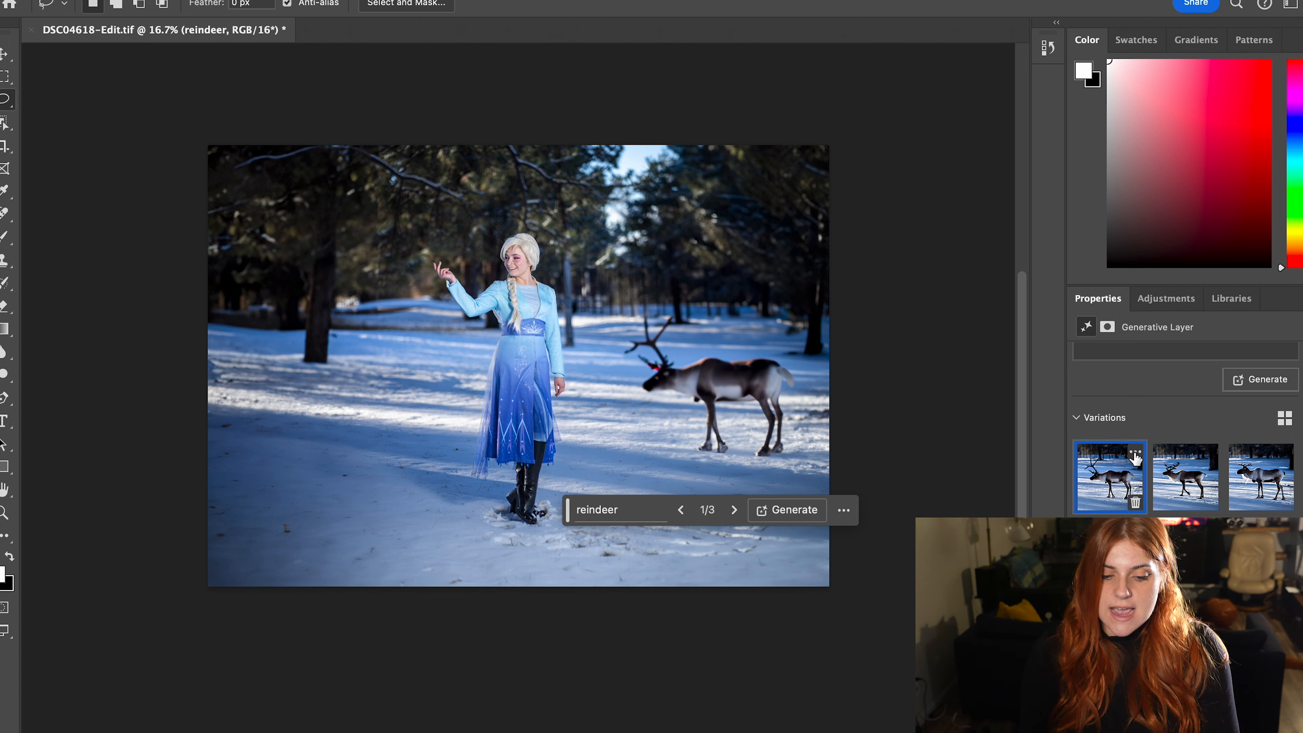
pyautogui.click(1133, 453)
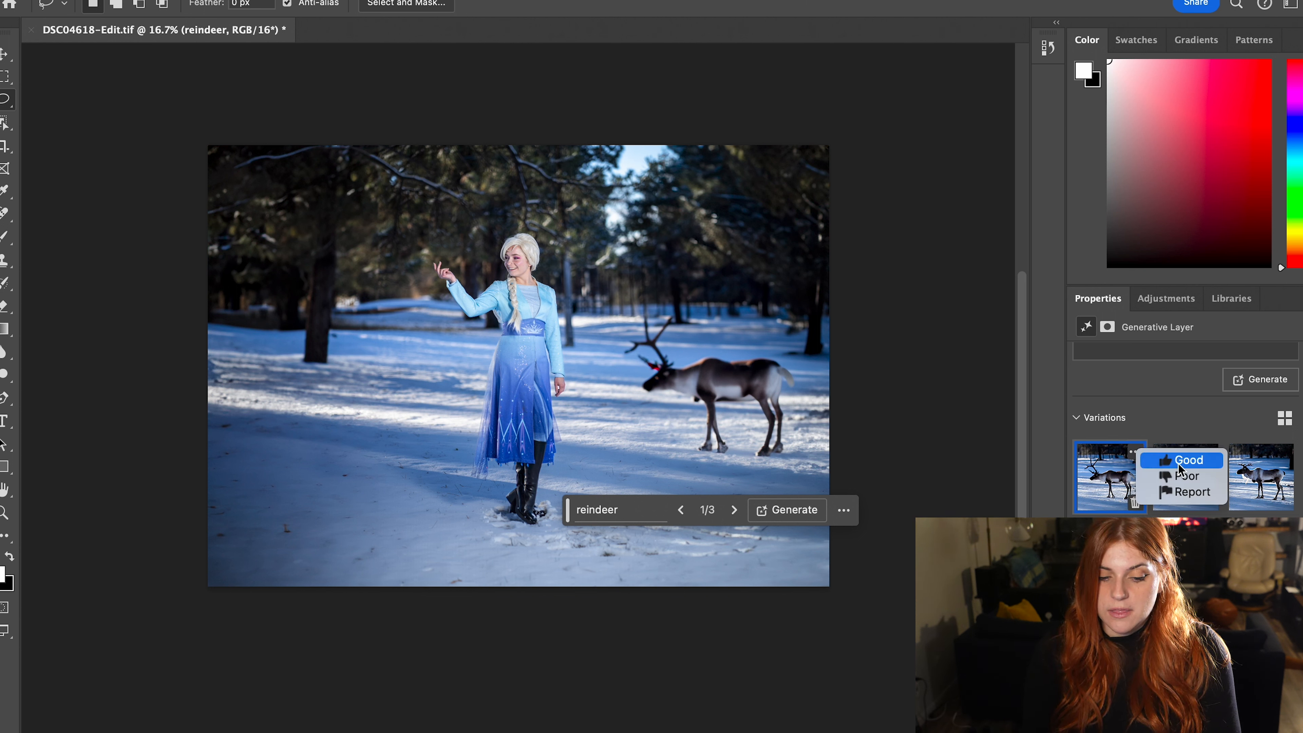
pyautogui.click(1097, 479)
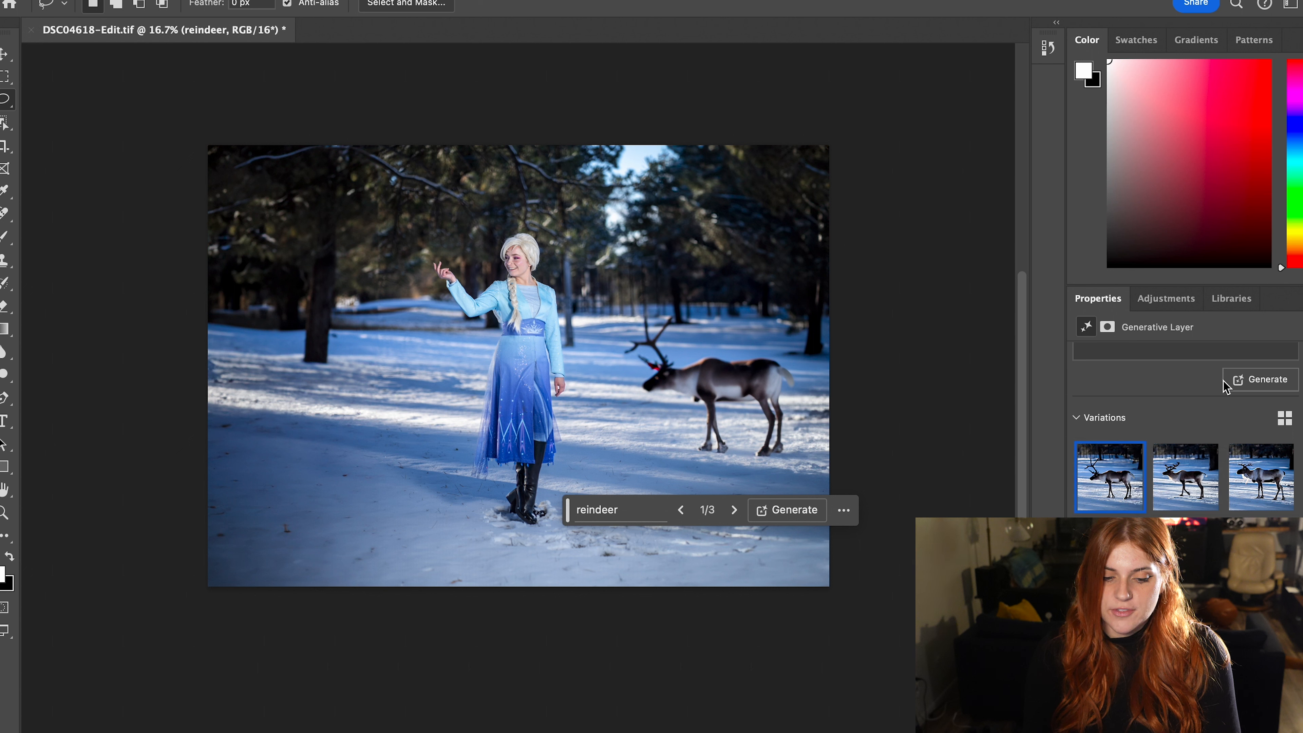
# Generate more variations for the "reindeer" prompt and choose the second variation of the new set
pyautogui.click(789, 511)
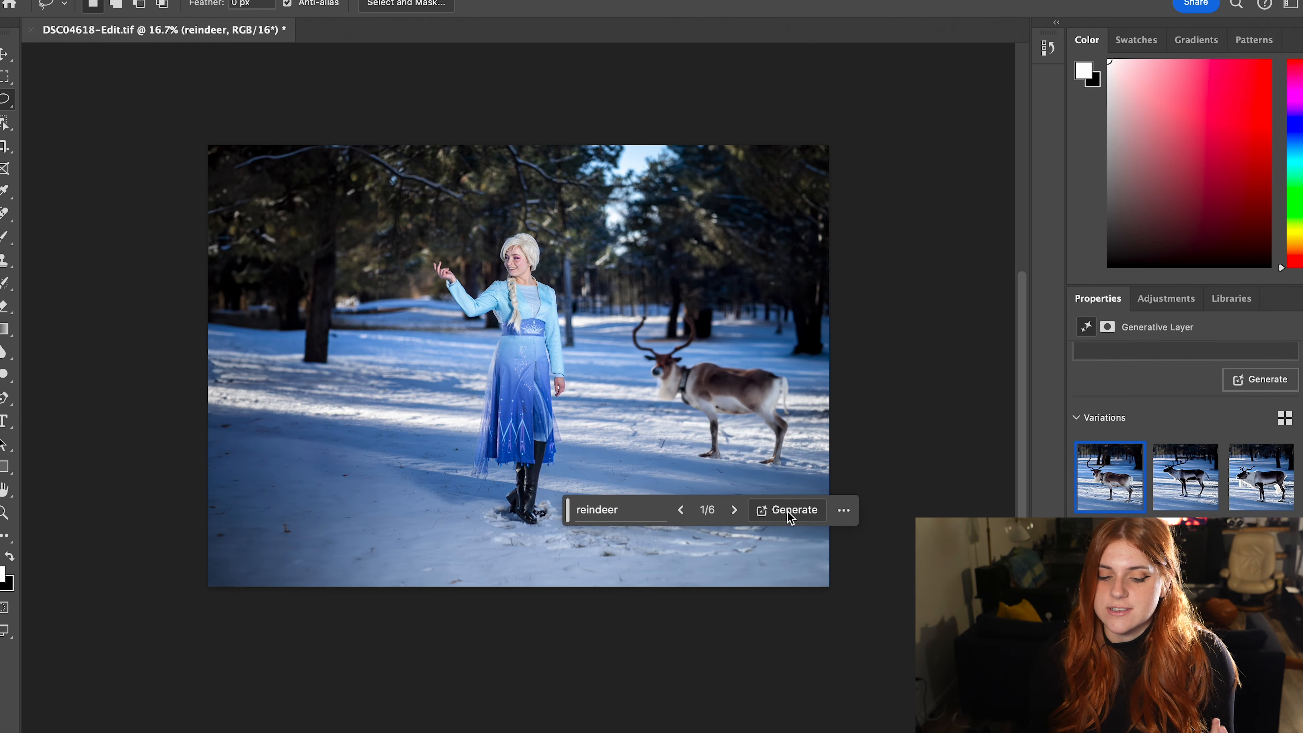
pyautogui.click(740, 512)
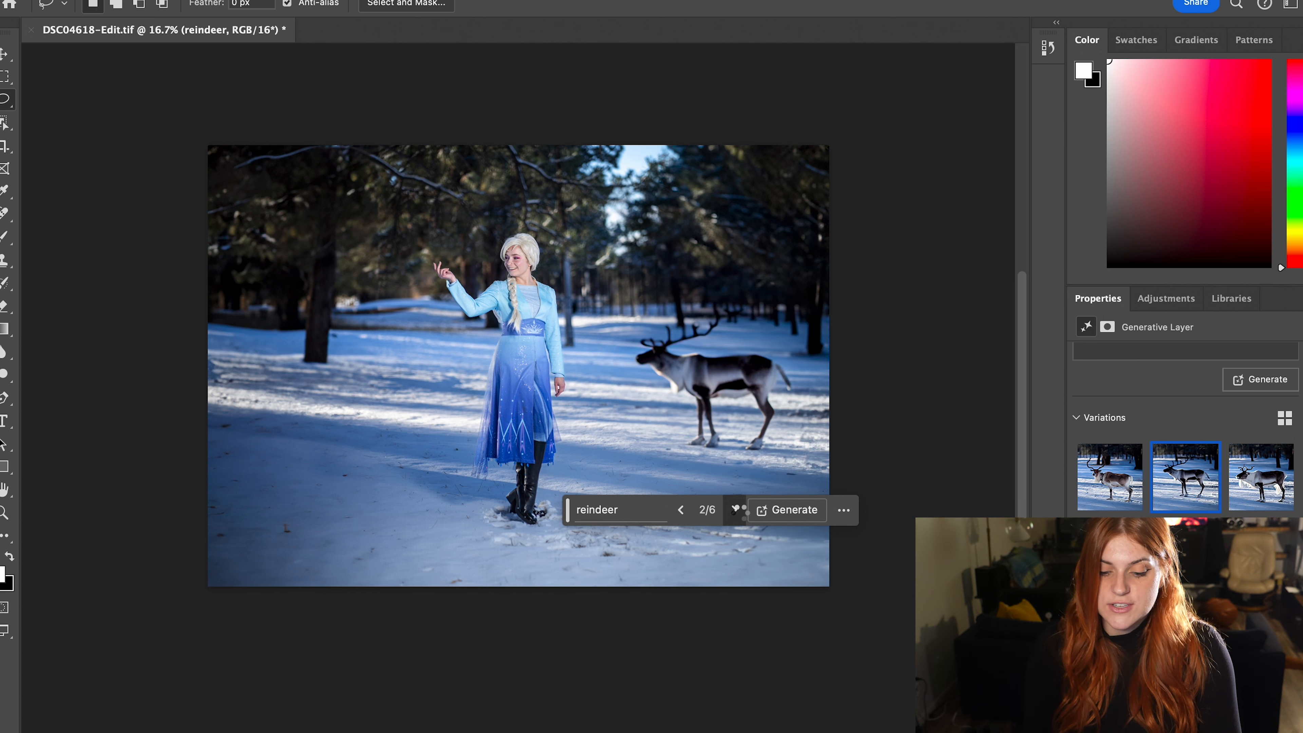
pyautogui.click(740, 512)
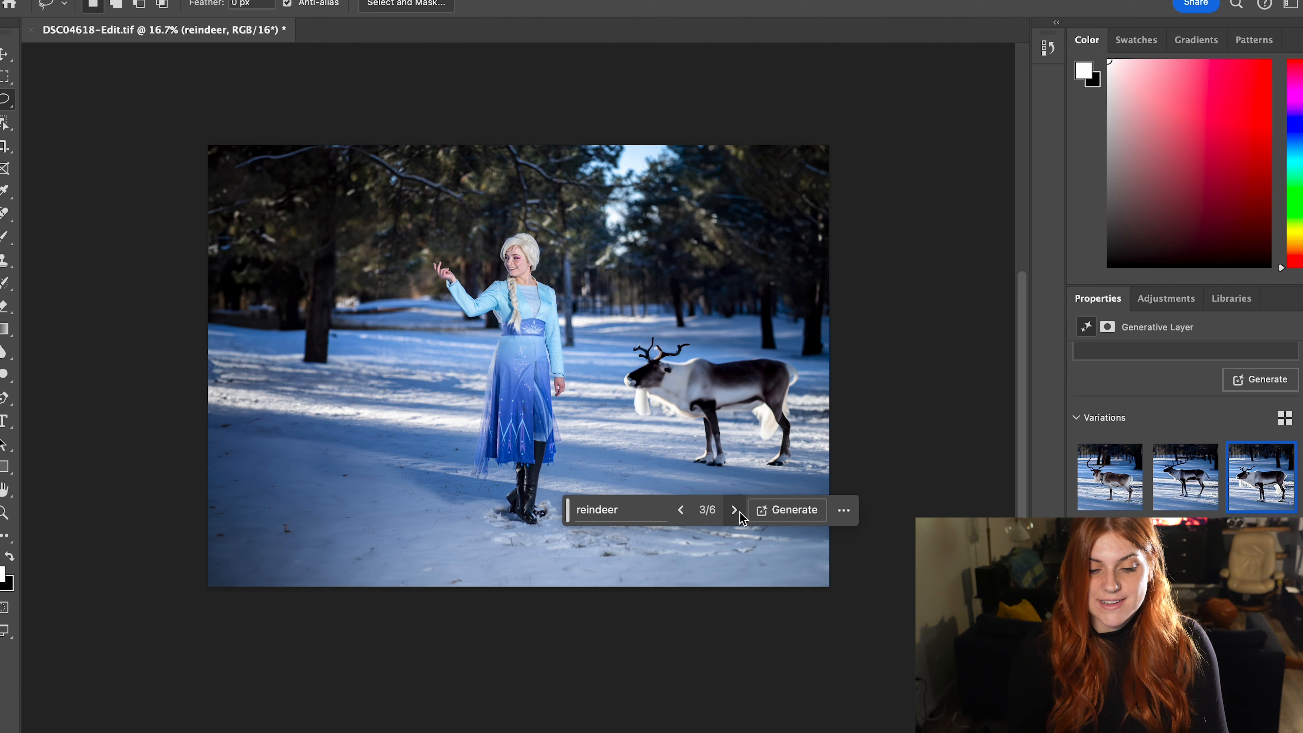
pyautogui.click(682, 513)
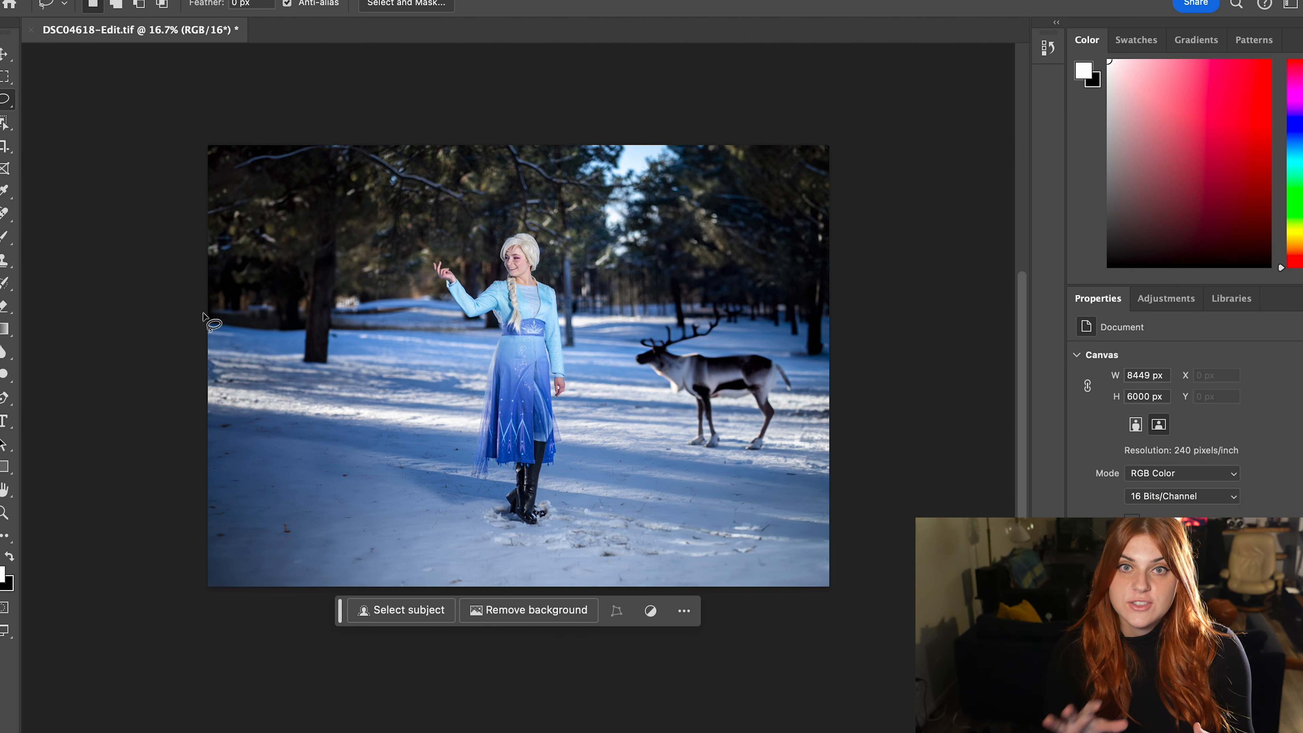
# Lasso the snowy foreground left of the woman and generate a fill with the prompt "add evergreen trees with snow"
pyautogui.moveTo(205, 313)
pyautogui.mouseDown()
pyautogui.moveTo(377, 377)
pyautogui.moveTo(375, 475)
pyautogui.moveTo(443, 541)
pyautogui.moveTo(166, 504)
pyautogui.moveTo(181, 319)
pyautogui.mouseUp()
pyautogui.click(218, 623)
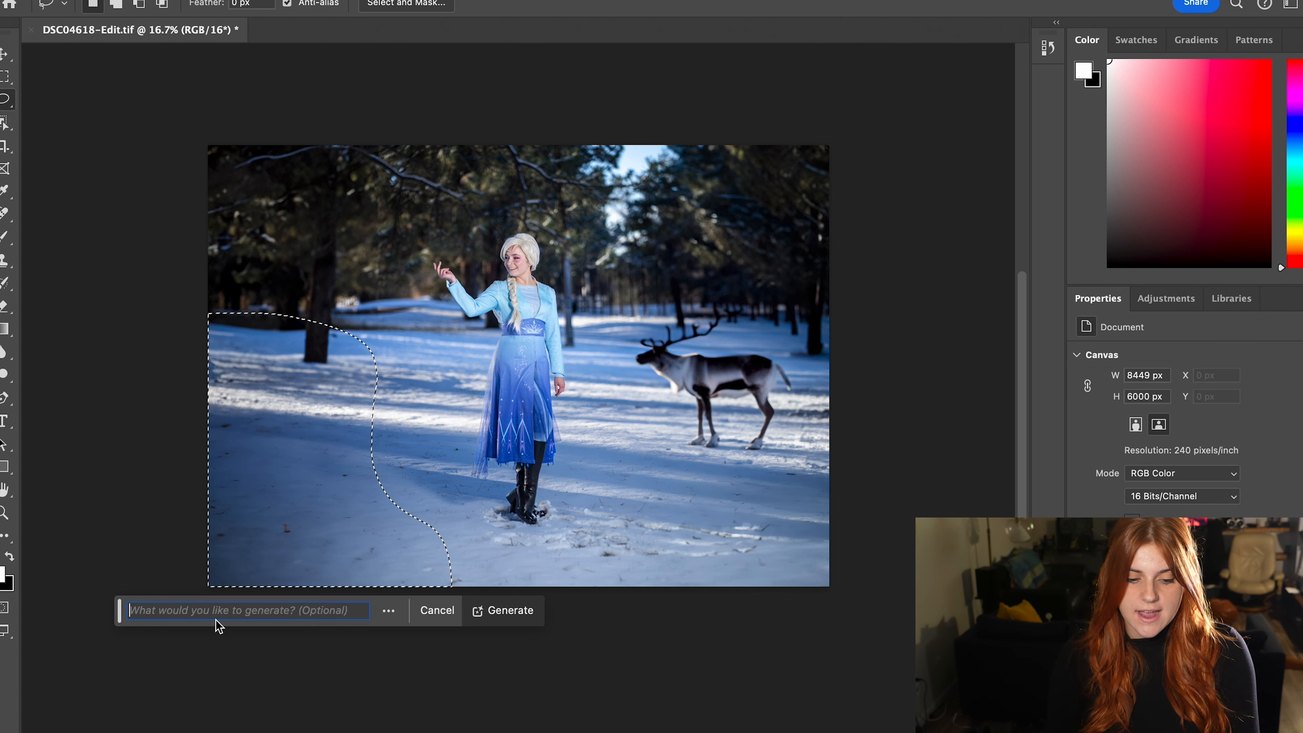
pyautogui.write('a')
pyautogui.press('BackSpace')
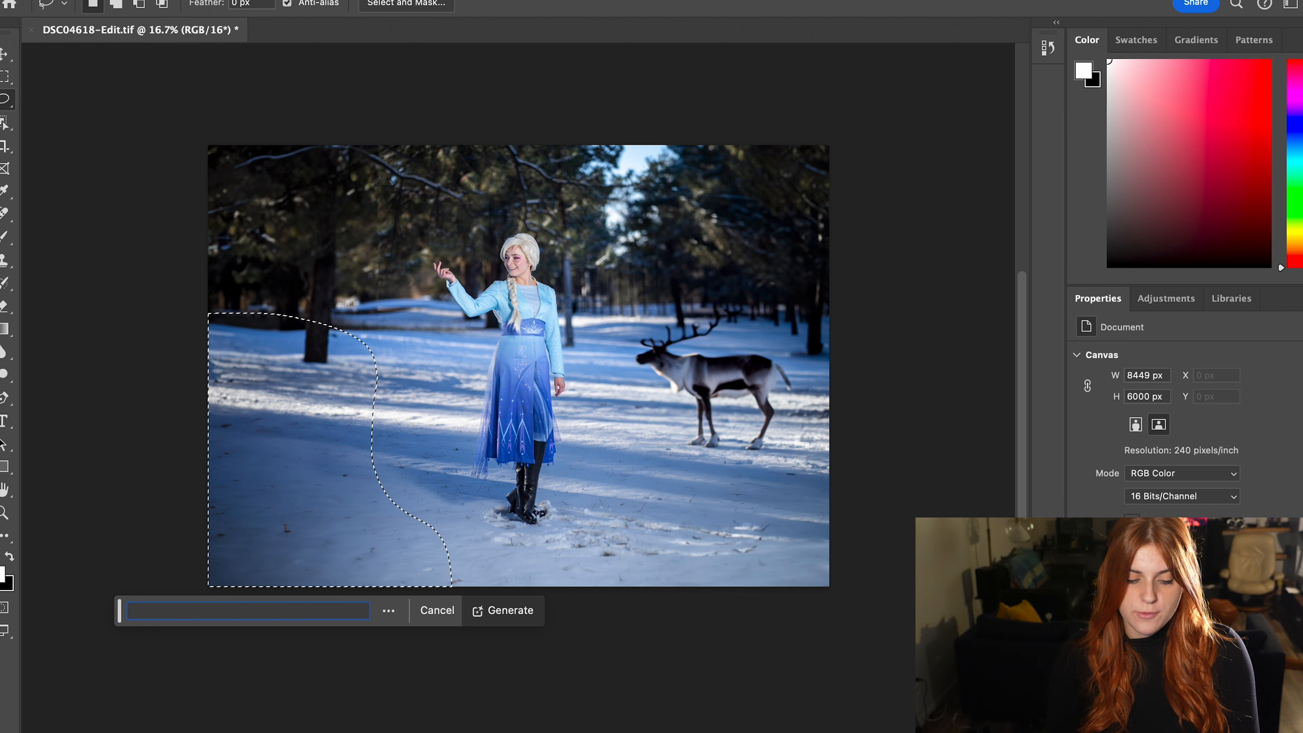
pyautogui.write('add evergreen trees')
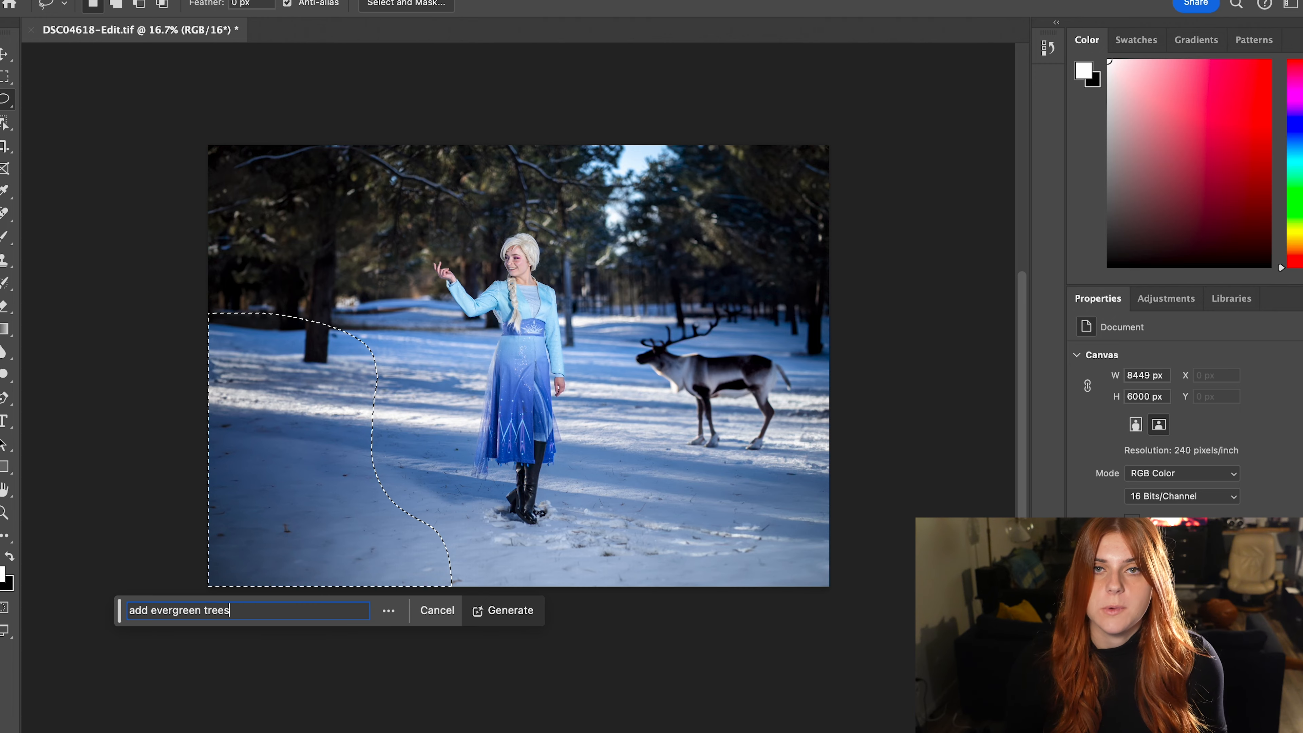
pyautogui.write(' with snow')
pyautogui.press('Return')
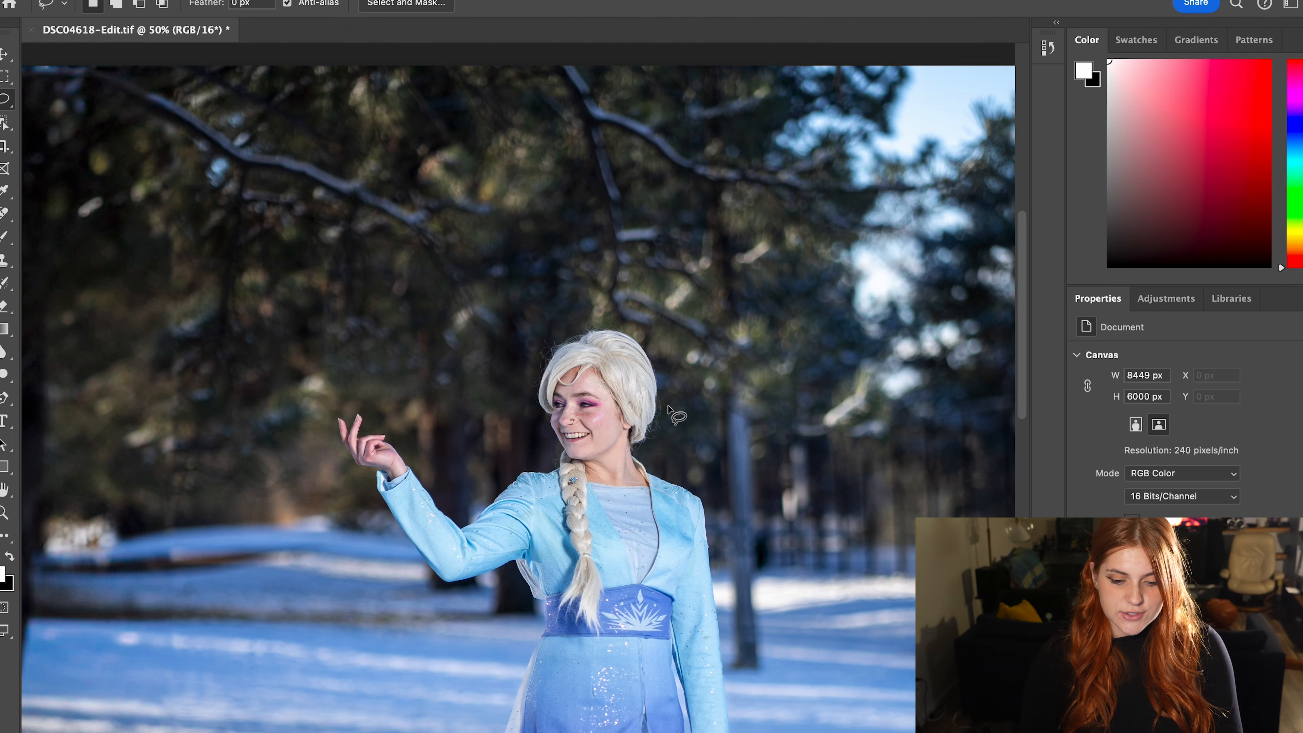
# Lasso the dark background area just above the woman's raised hand, following the outline of her fingertips
pyautogui.hscroll(-1, 668, 405)
pyautogui.scroll(-1, 668, 406)
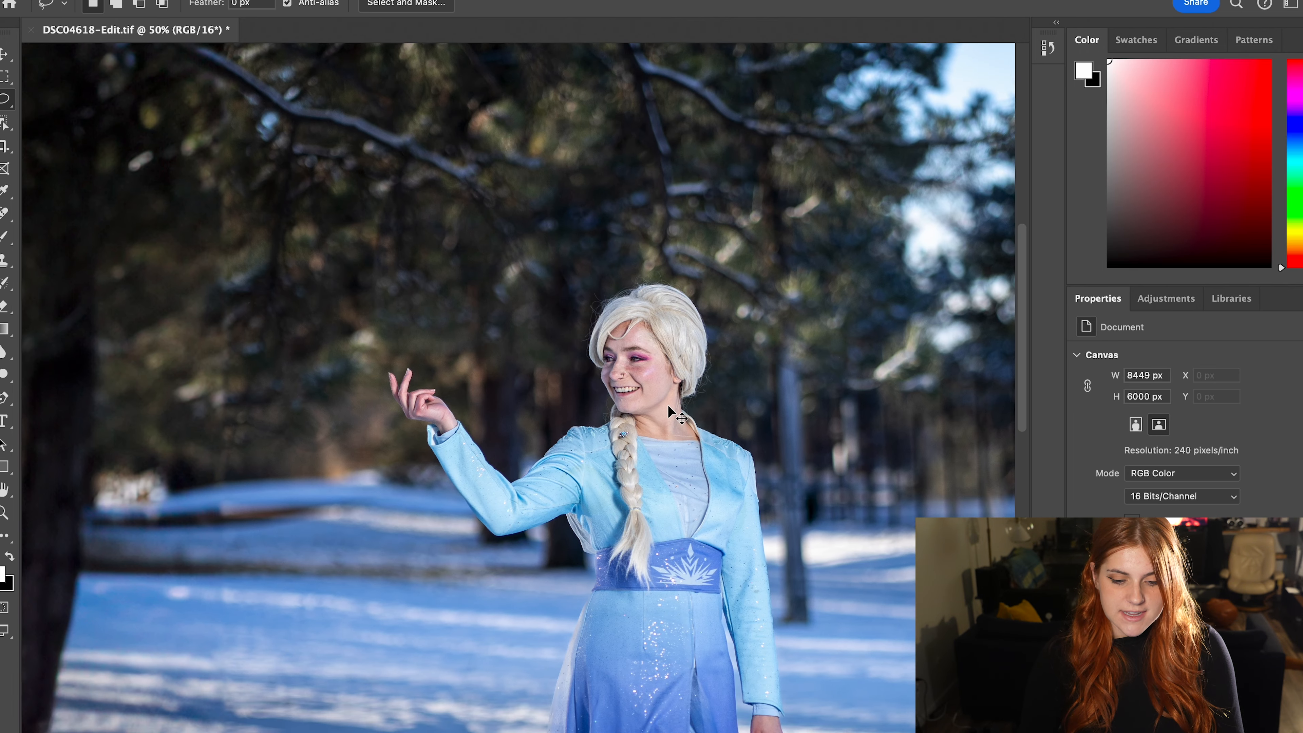
pyautogui.press('super+plus')
pyautogui.press('super+plus')
pyautogui.press('super+plus')
pyautogui.hscroll(-5, 667, 405)
pyautogui.scroll(3, 667, 406)
pyautogui.scroll(2, 667, 406)
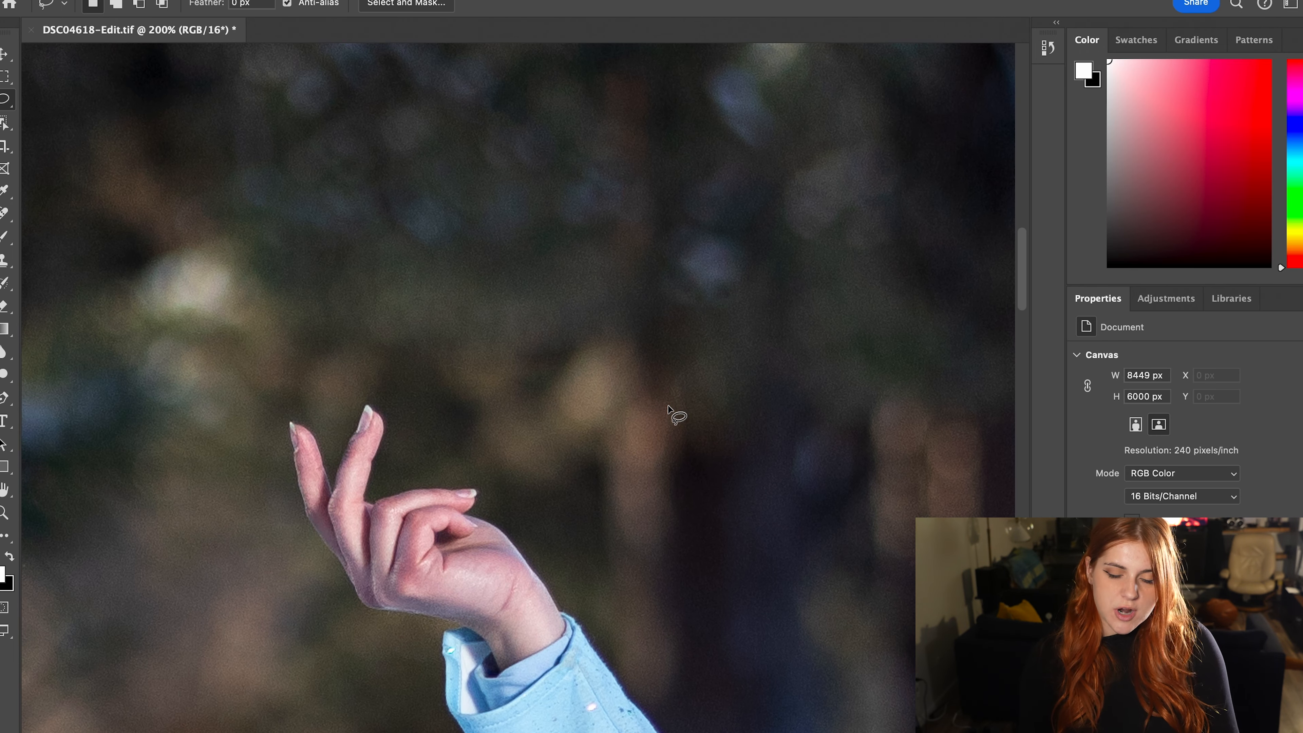
pyautogui.moveTo(567, 220)
pyautogui.mouseDown()
pyautogui.moveTo(478, 217)
pyautogui.moveTo(340, 280)
pyautogui.moveTo(301, 348)
pyautogui.moveTo(317, 380)
pyautogui.moveTo(389, 378)
pyautogui.moveTo(406, 403)
pyautogui.moveTo(417, 463)
pyautogui.mouseUp()
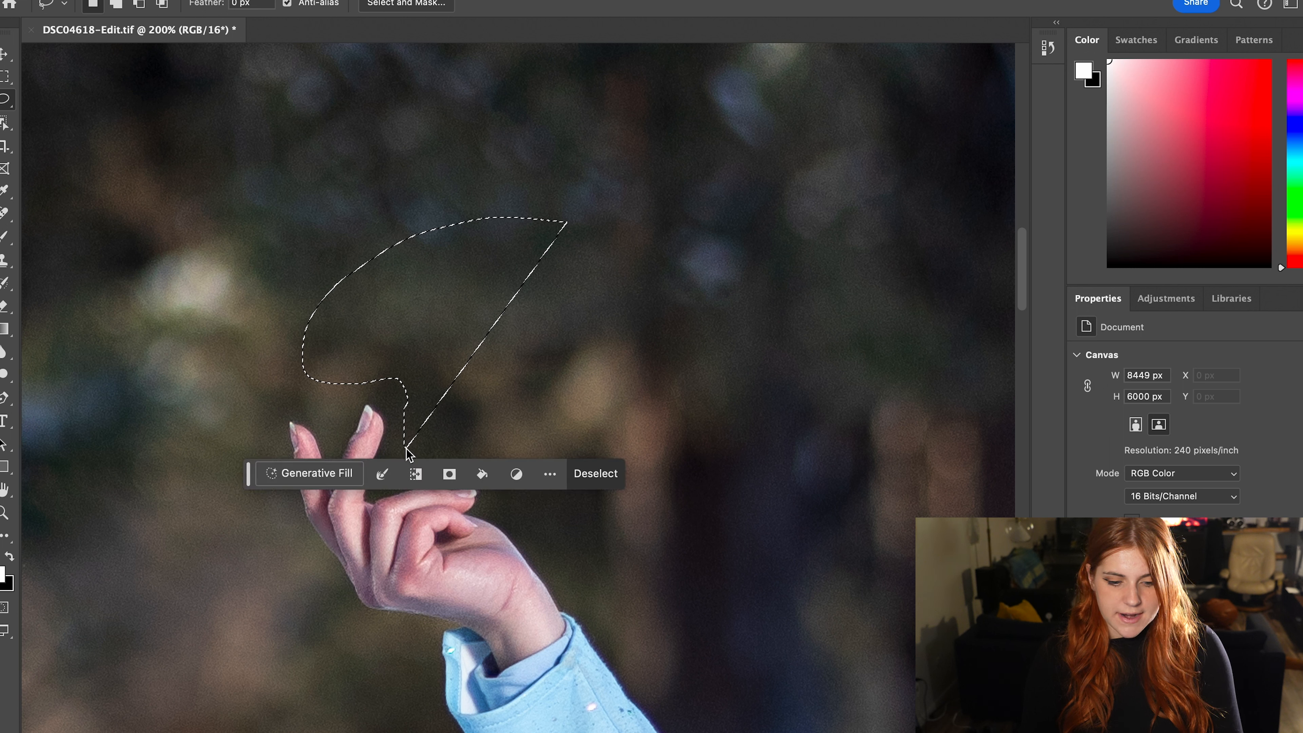
pyautogui.click(406, 450)
pyautogui.moveTo(489, 270)
pyautogui.mouseDown()
pyautogui.moveTo(438, 274)
pyautogui.moveTo(311, 337)
pyautogui.moveTo(293, 396)
pyautogui.moveTo(381, 385)
pyautogui.moveTo(401, 445)
pyautogui.moveTo(521, 487)
pyautogui.moveTo(541, 446)
pyautogui.moveTo(551, 290)
pyautogui.moveTo(494, 247)
pyautogui.moveTo(417, 284)
pyautogui.mouseUp()
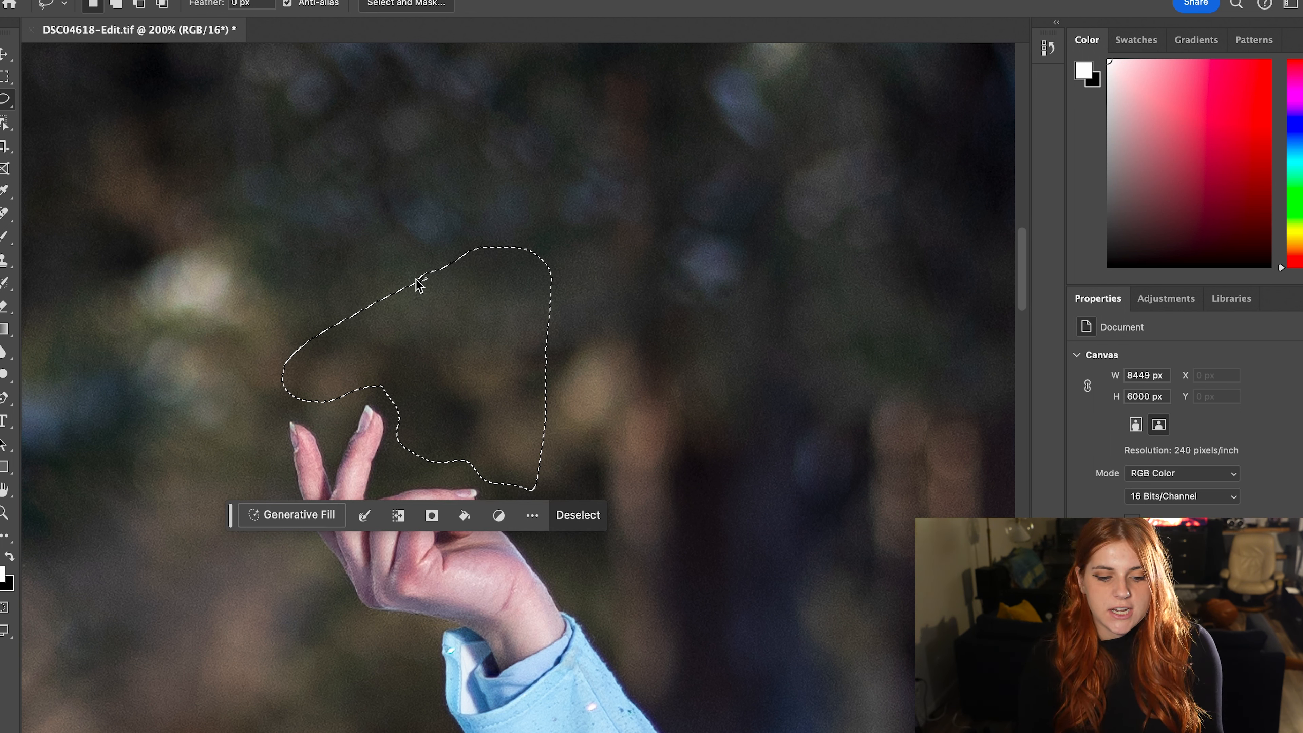
# Generate a fill in the selection above the hand with the prompt "Blue icy snowflake"
pyautogui.click(289, 513)
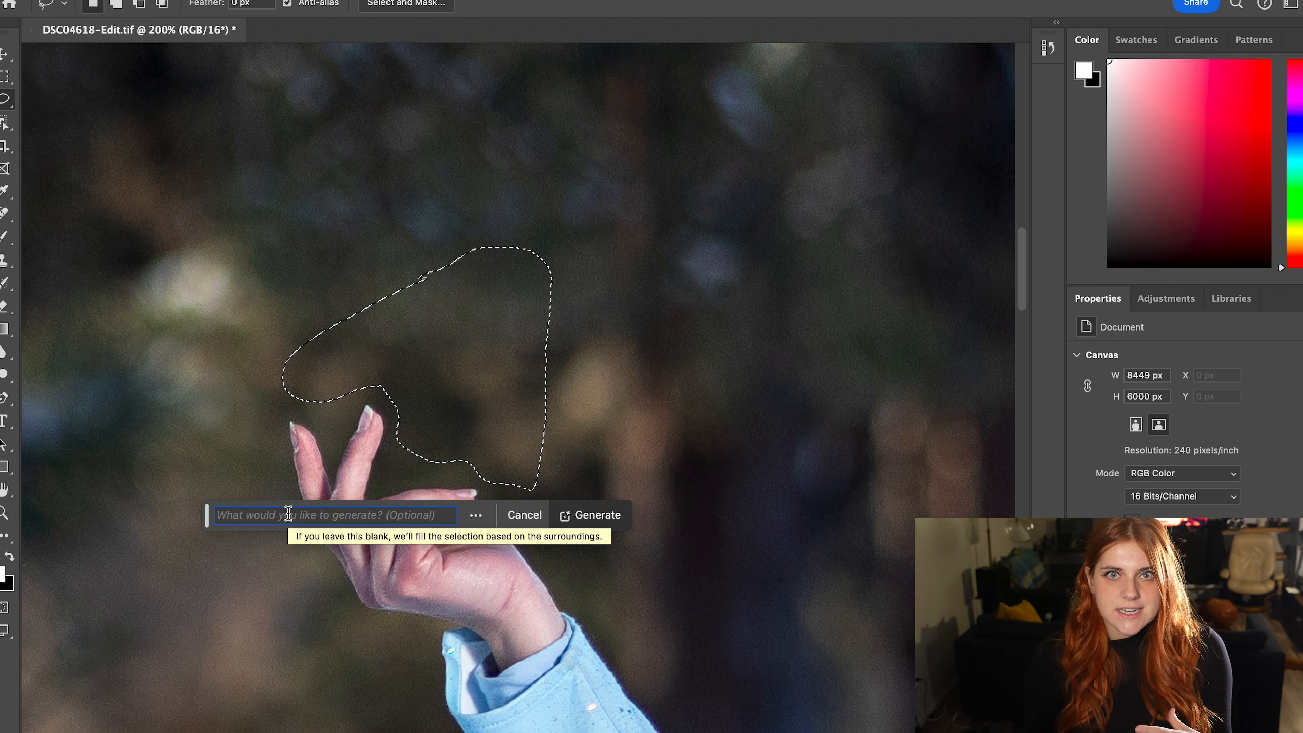
pyautogui.write('B')
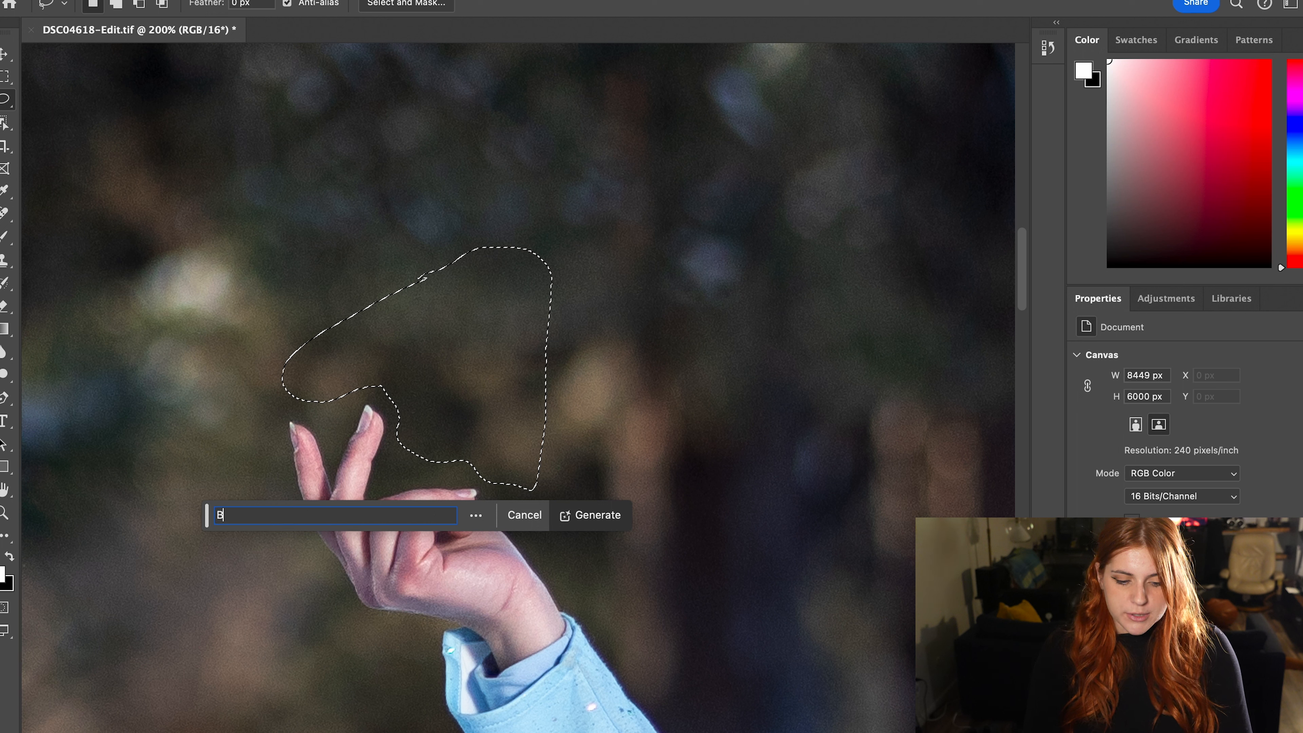
pyautogui.write('lue icy snowflake')
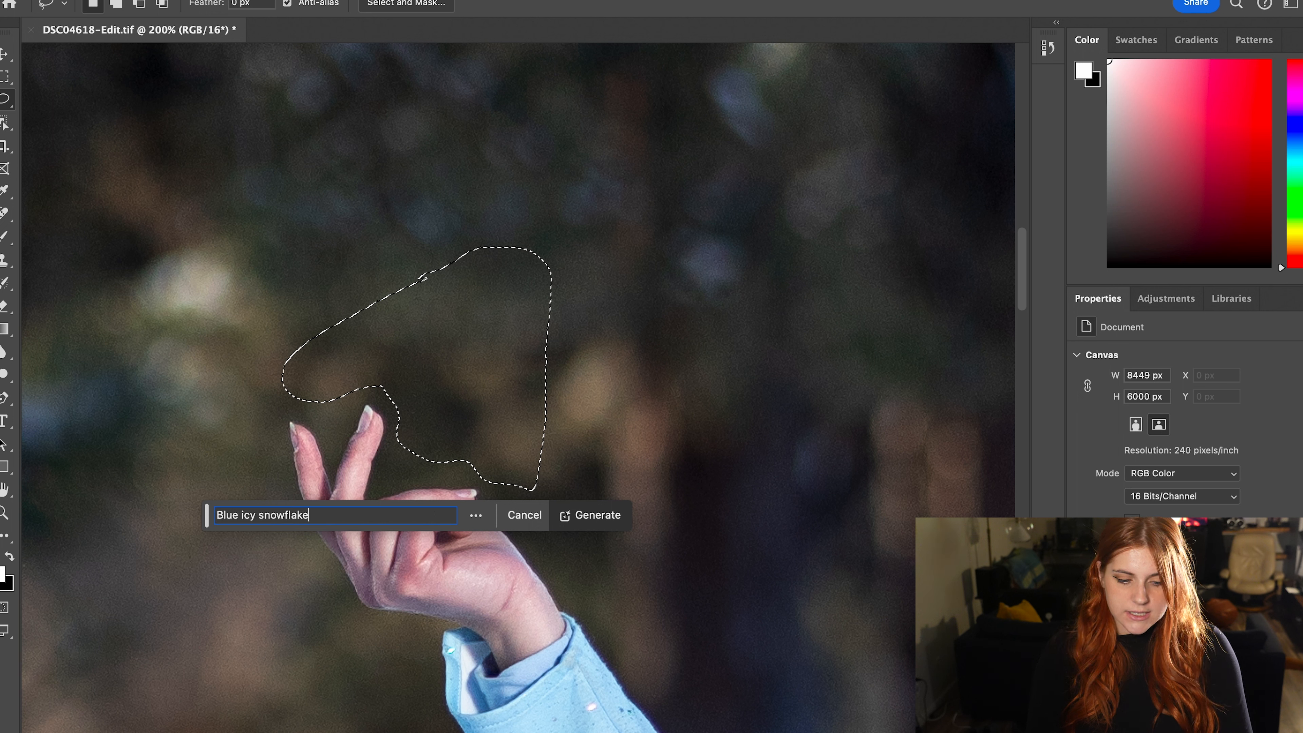
pyautogui.press('Return')
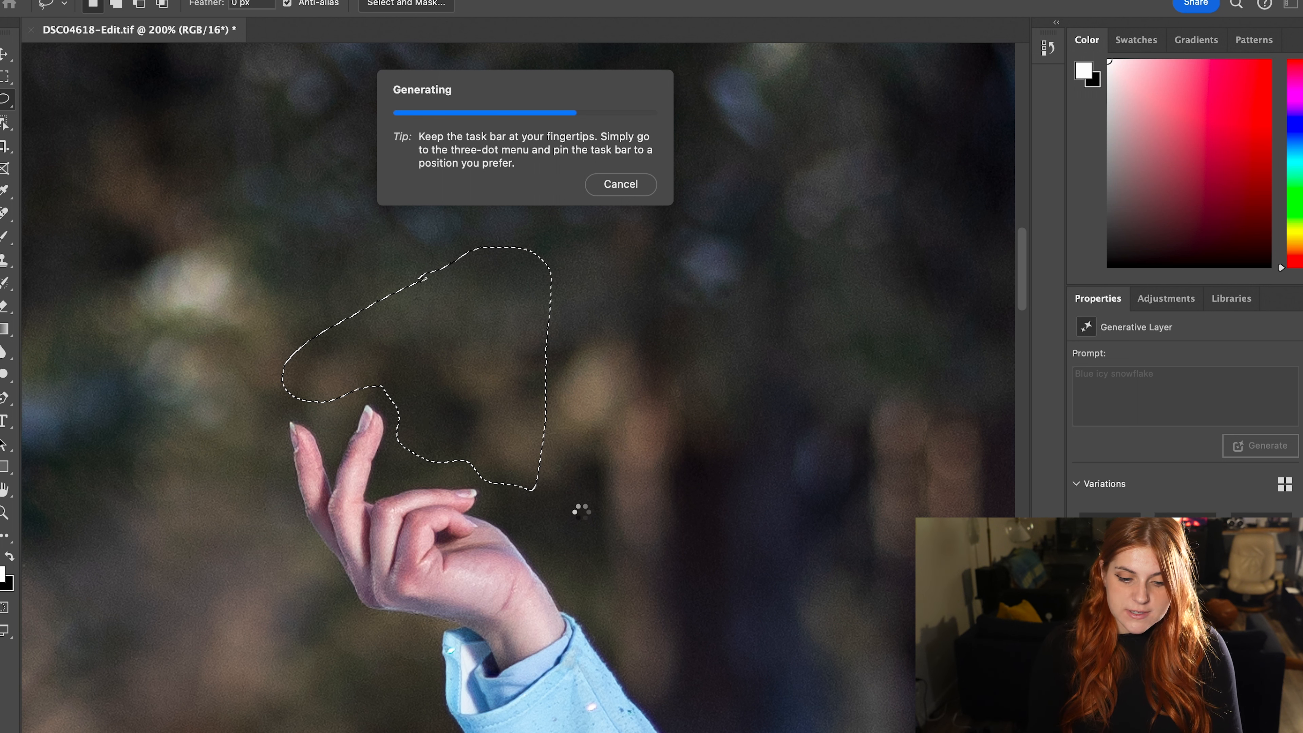
# Compare the three snowflake variations and generate another set with the same prompt
pyautogui.click(440, 519)
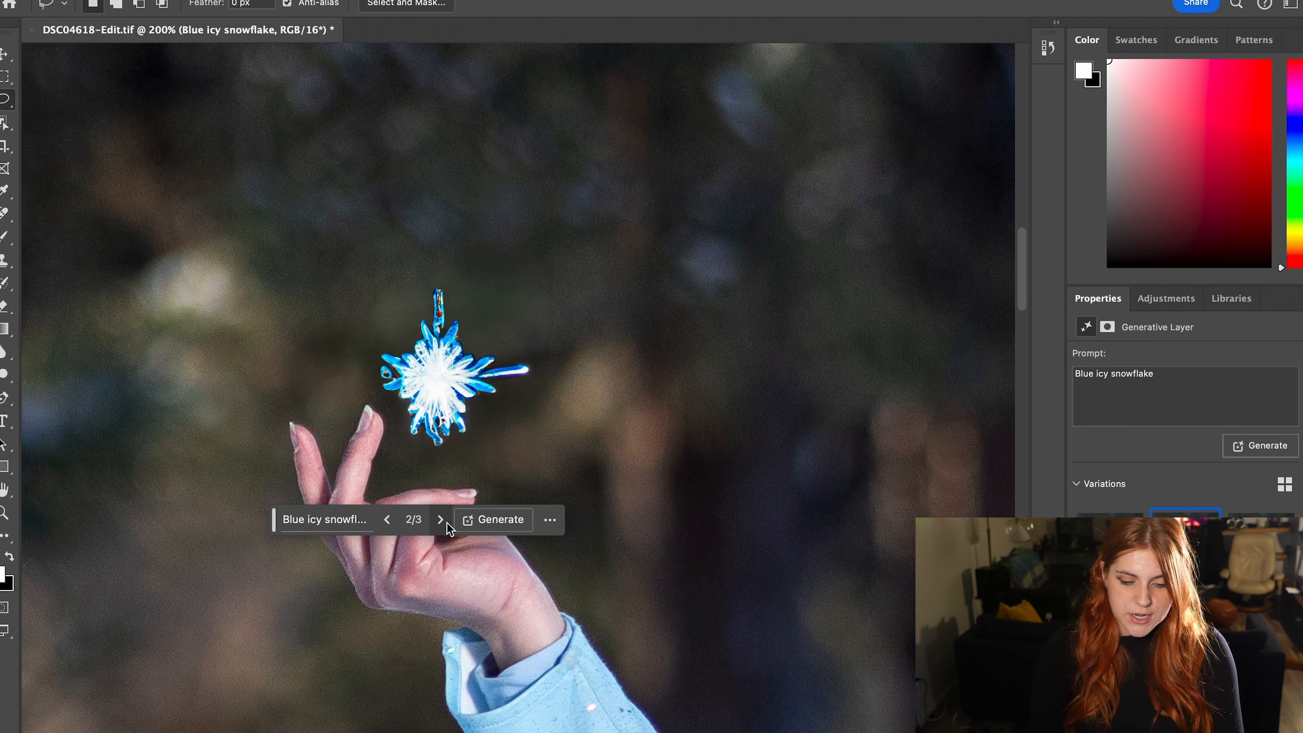
pyautogui.click(447, 524)
pyautogui.click(447, 523)
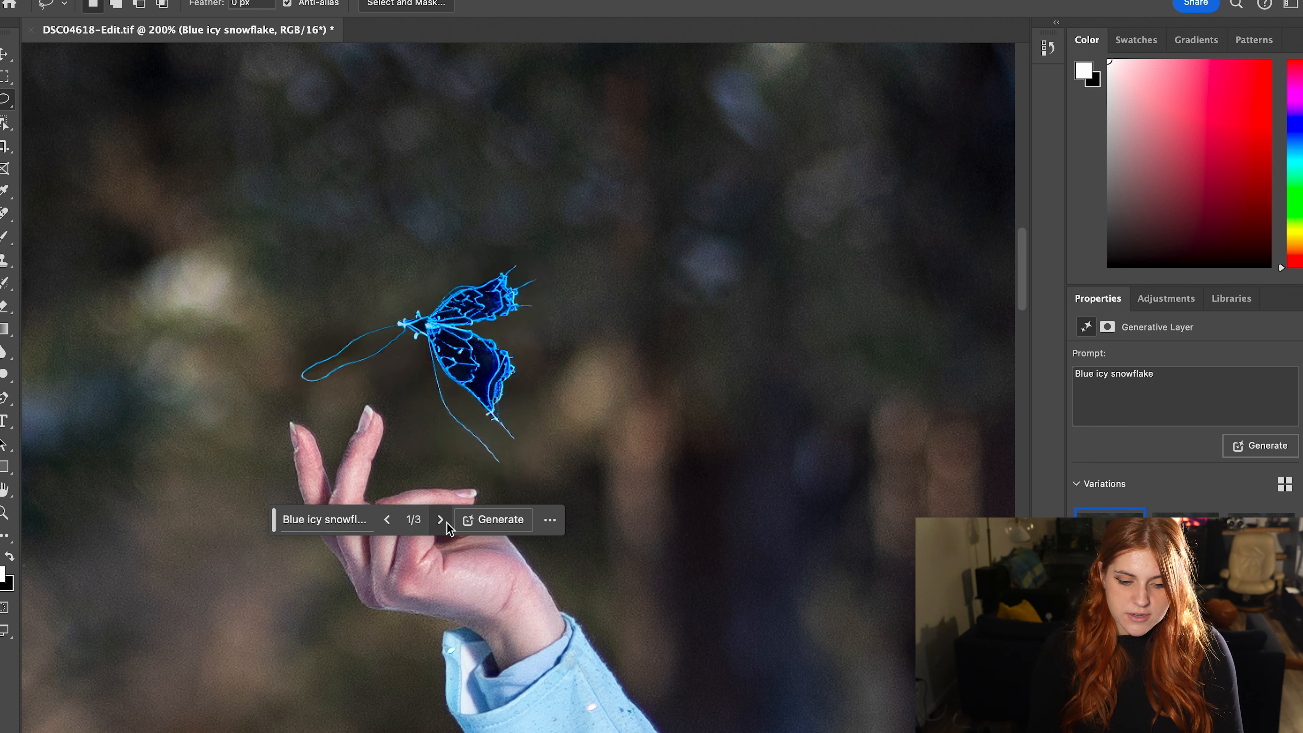
pyautogui.click(447, 524)
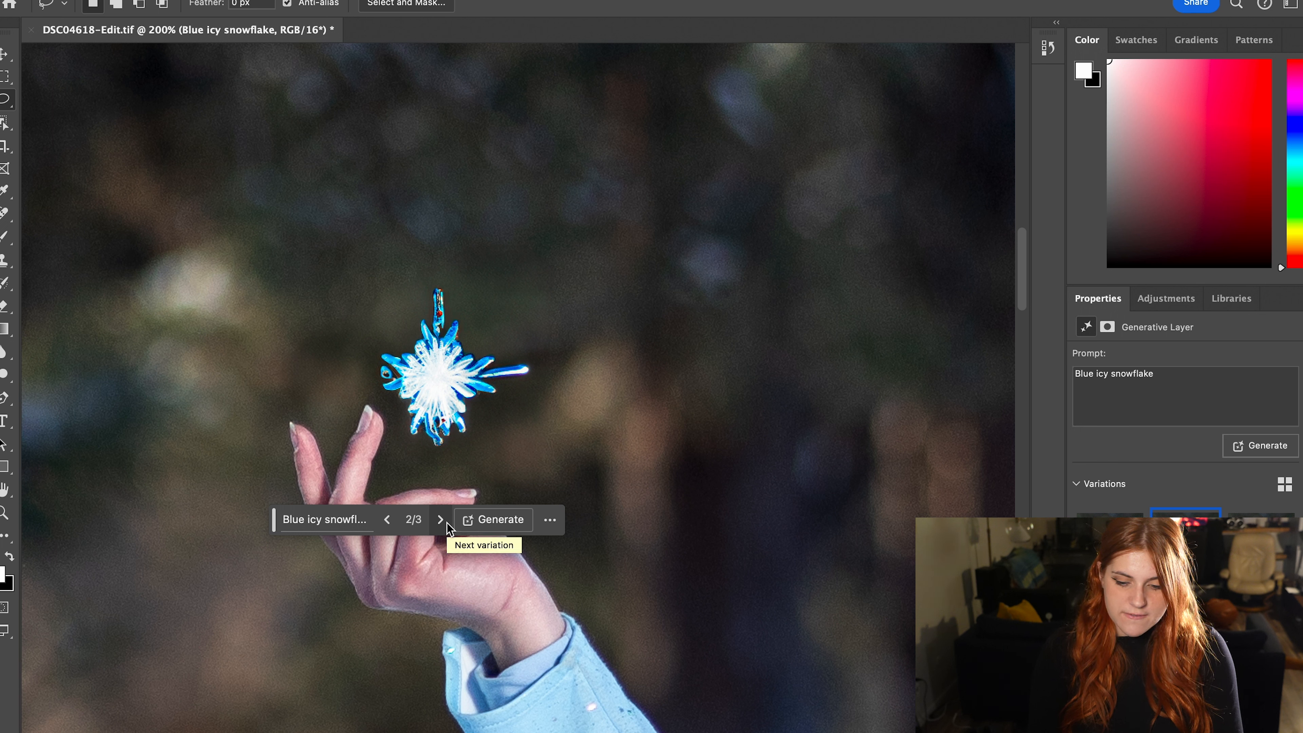
pyautogui.scroll(-2, 1182, 447)
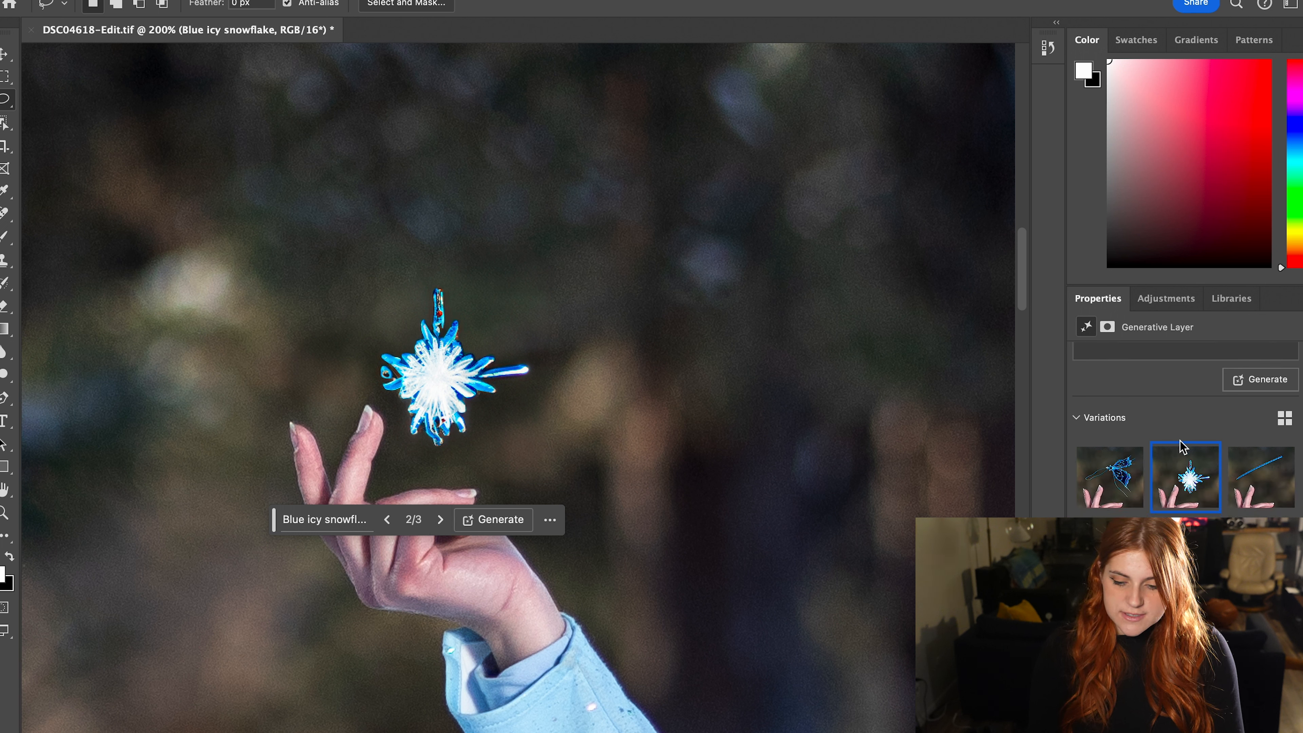
pyautogui.click(1251, 379)
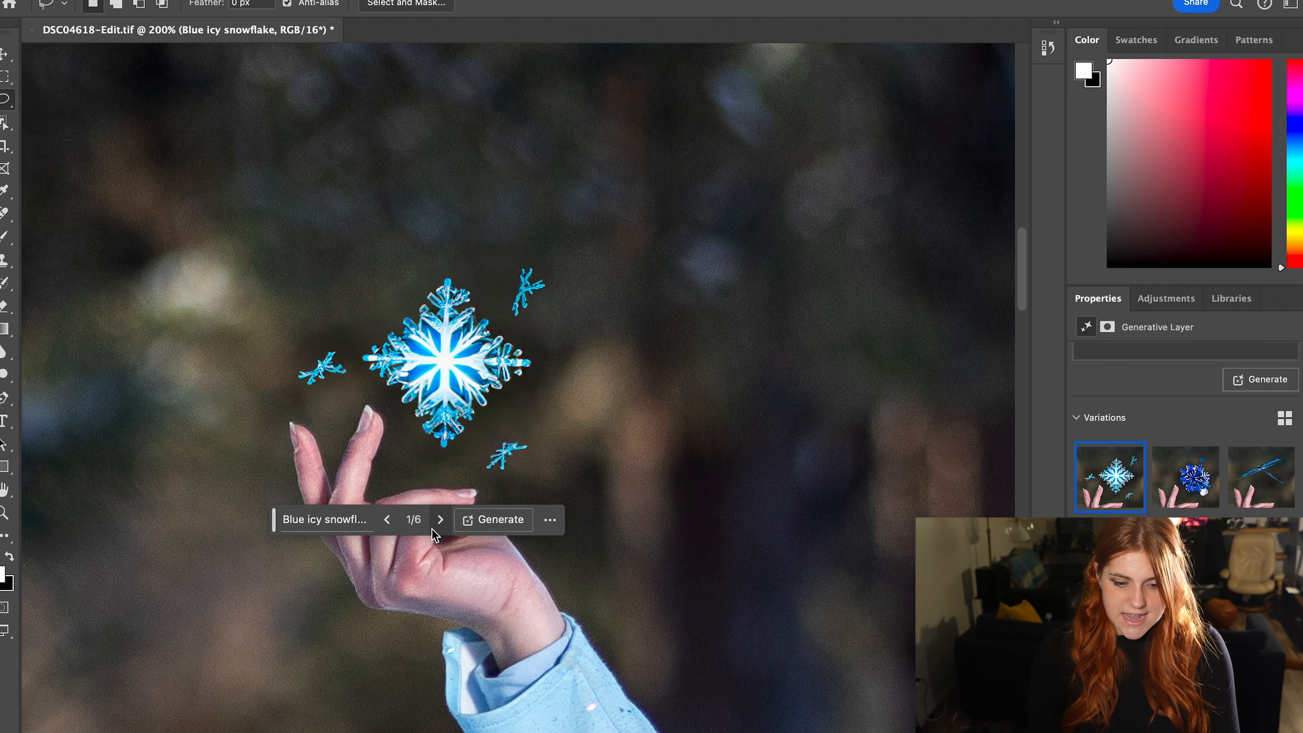
# Go through all six snowflake variations and choose the first one, the symmetrical snowflake with small pieces around it
pyautogui.click(440, 526)
pyautogui.click(440, 525)
pyautogui.click(440, 526)
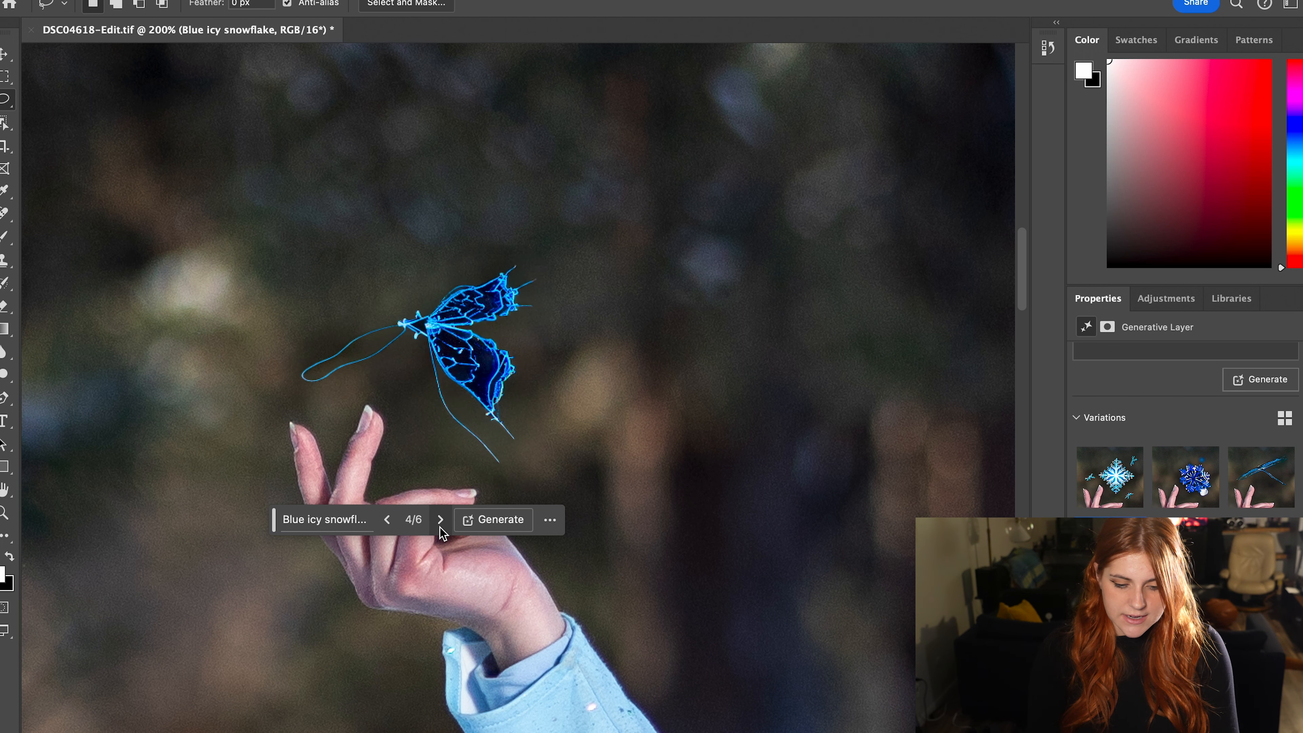
pyautogui.click(439, 520)
pyautogui.click(435, 521)
pyautogui.click(436, 521)
pyautogui.click(436, 521)
pyautogui.click(391, 520)
# Select all layers from the snowflake layer down and merge them into a single background image
pyautogui.scroll(-5, 574, 435)
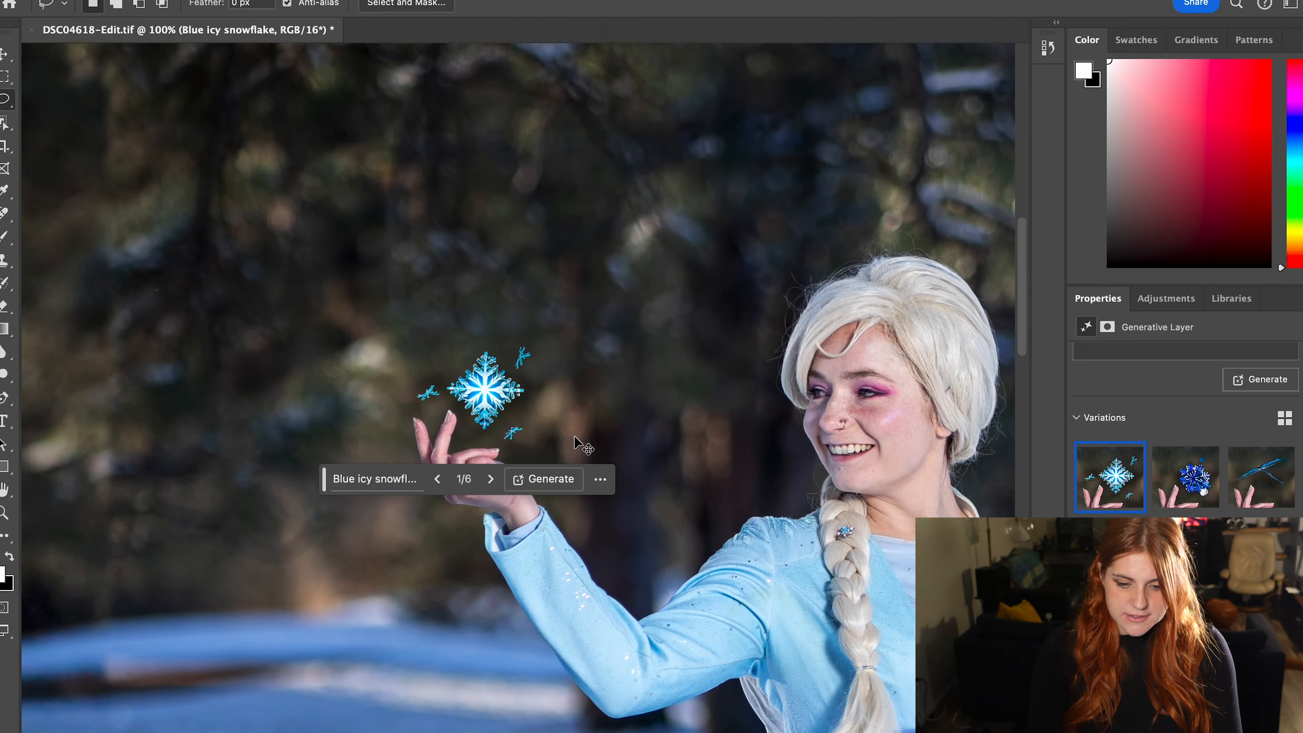
pyautogui.press('super+minus')
pyautogui.press('super+equal')
pyautogui.scroll(-2, 574, 436)
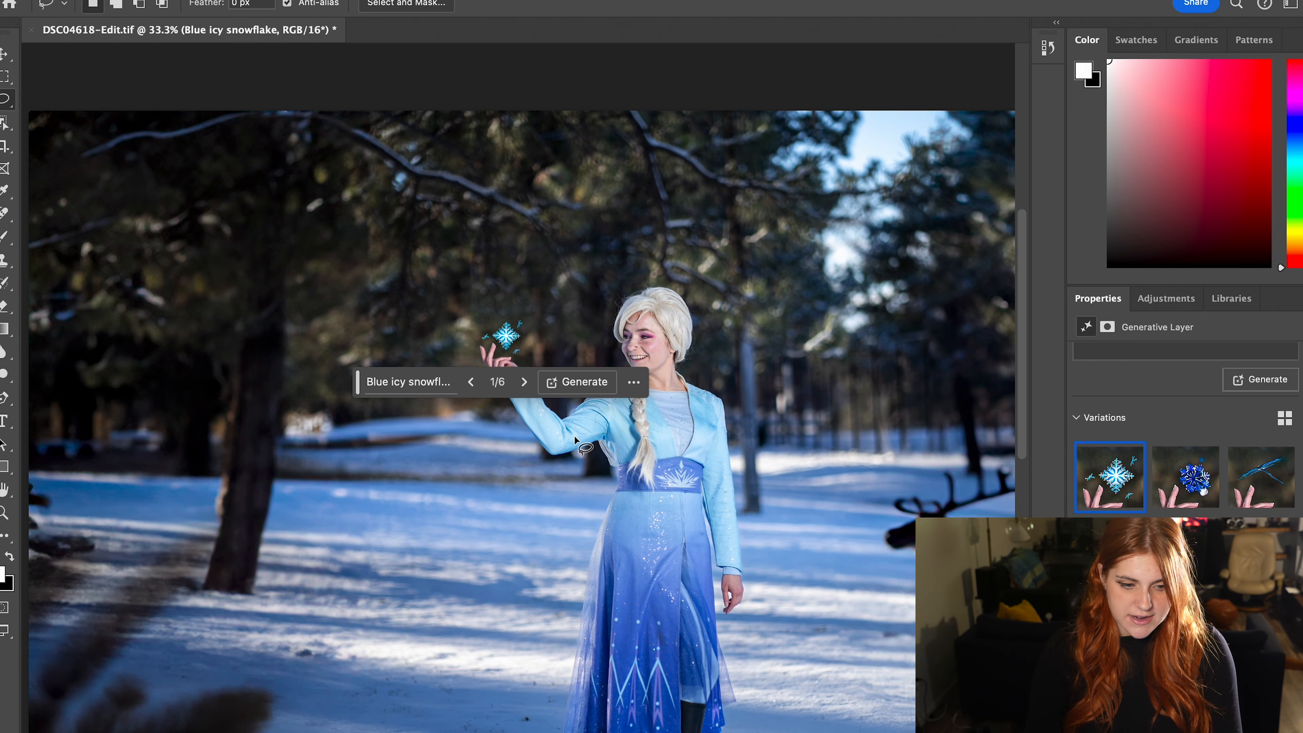
pyautogui.click(6, 53)
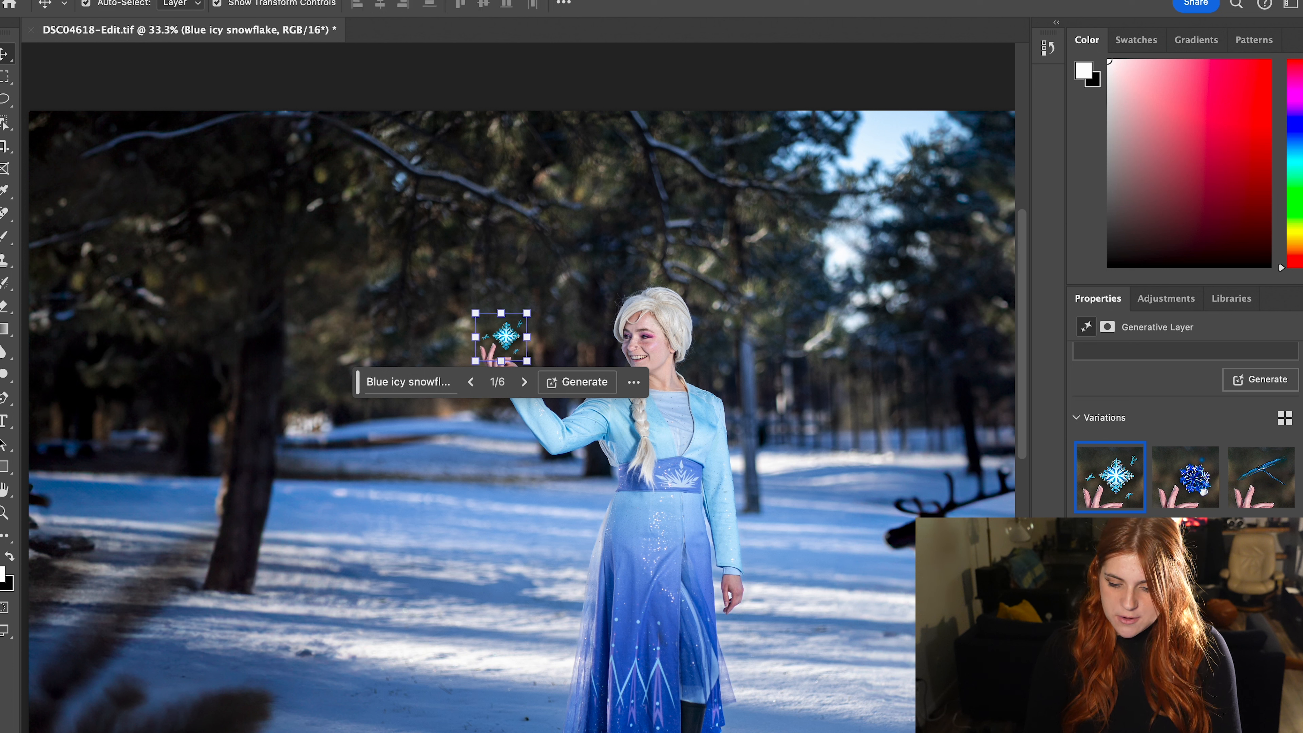
pyautogui.keyDown('shift'); pyautogui.click(1154, 642); pyautogui.keyUp('shift')
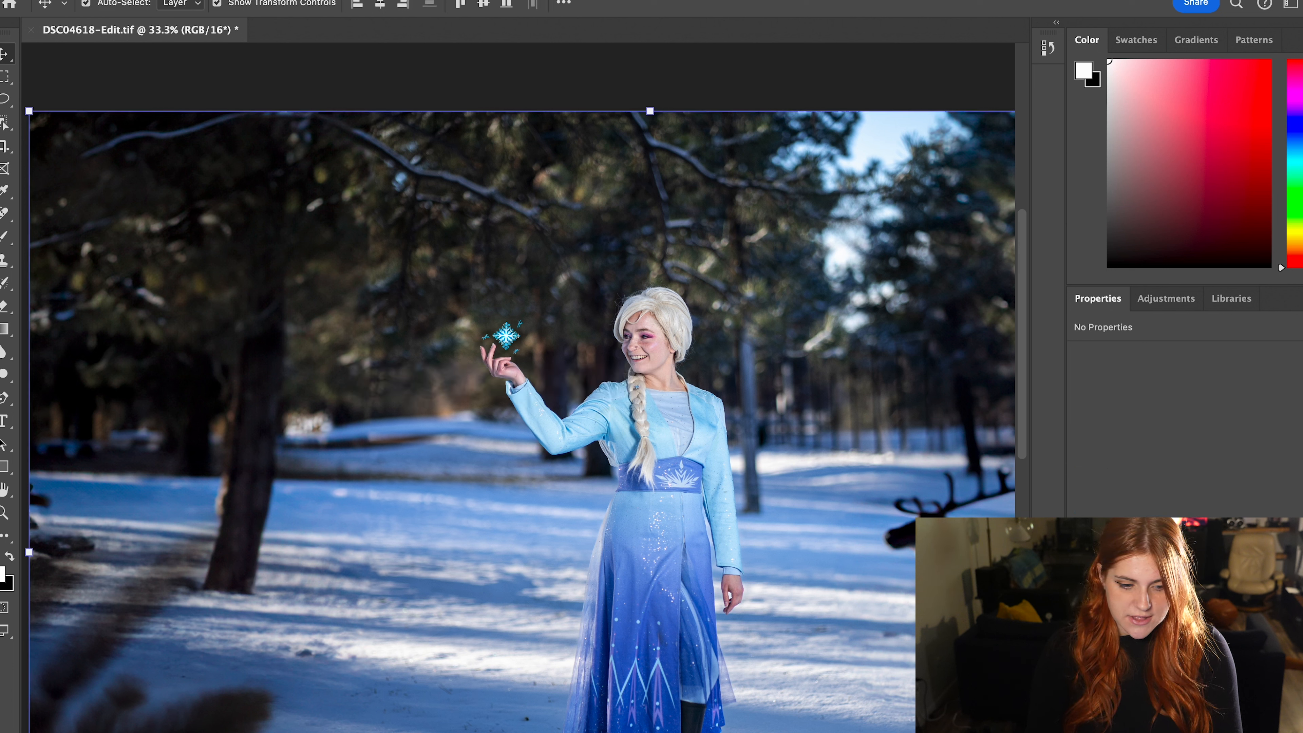
pyautogui.click(387, 362)
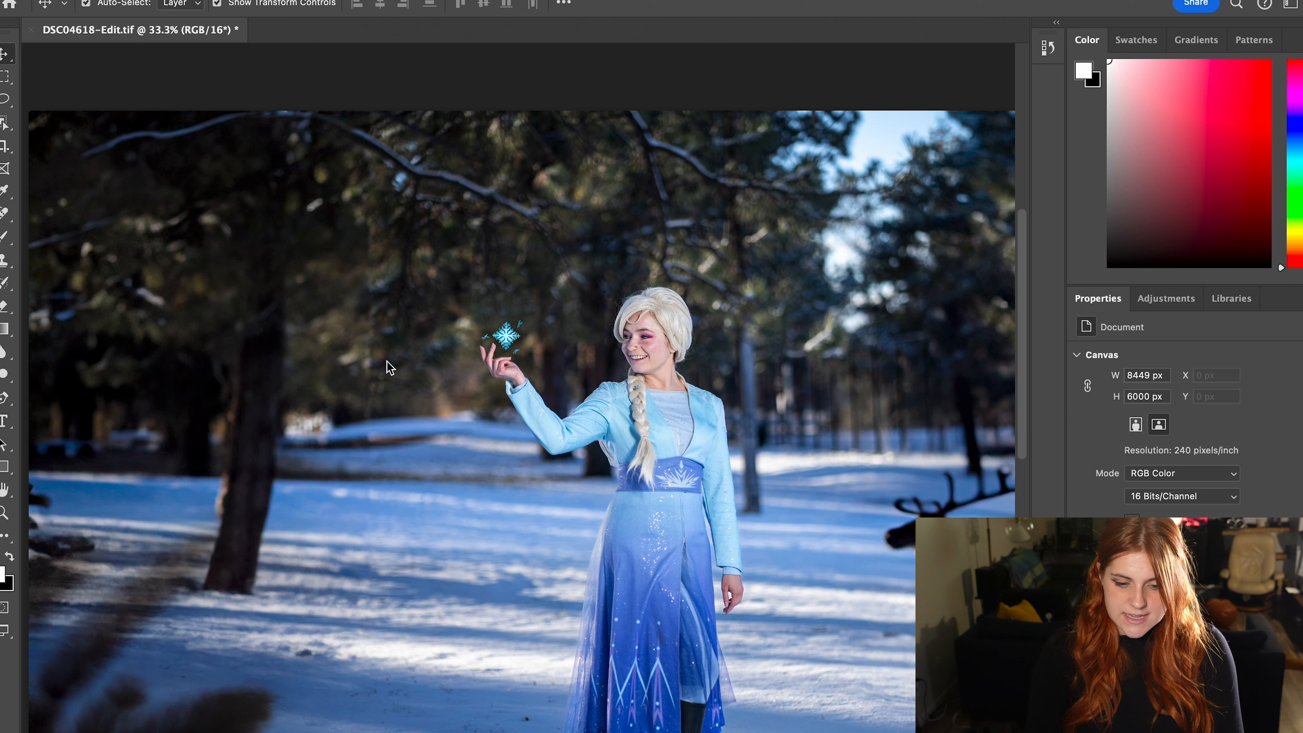
# Find the Lens Flare render filter and open it for the merged image, keeping the snowflake in view
pyautogui.press('super+plus')
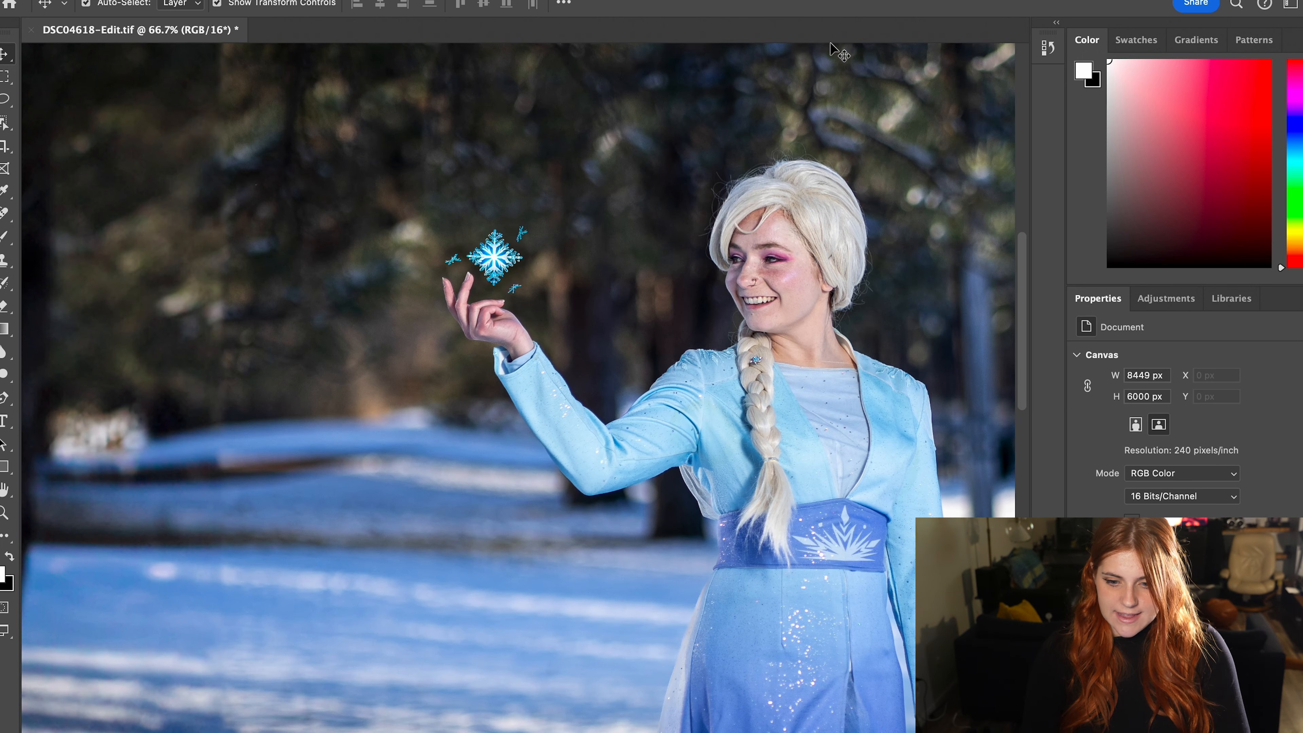
pyautogui.click(872, 0)
pyautogui.write('lens')
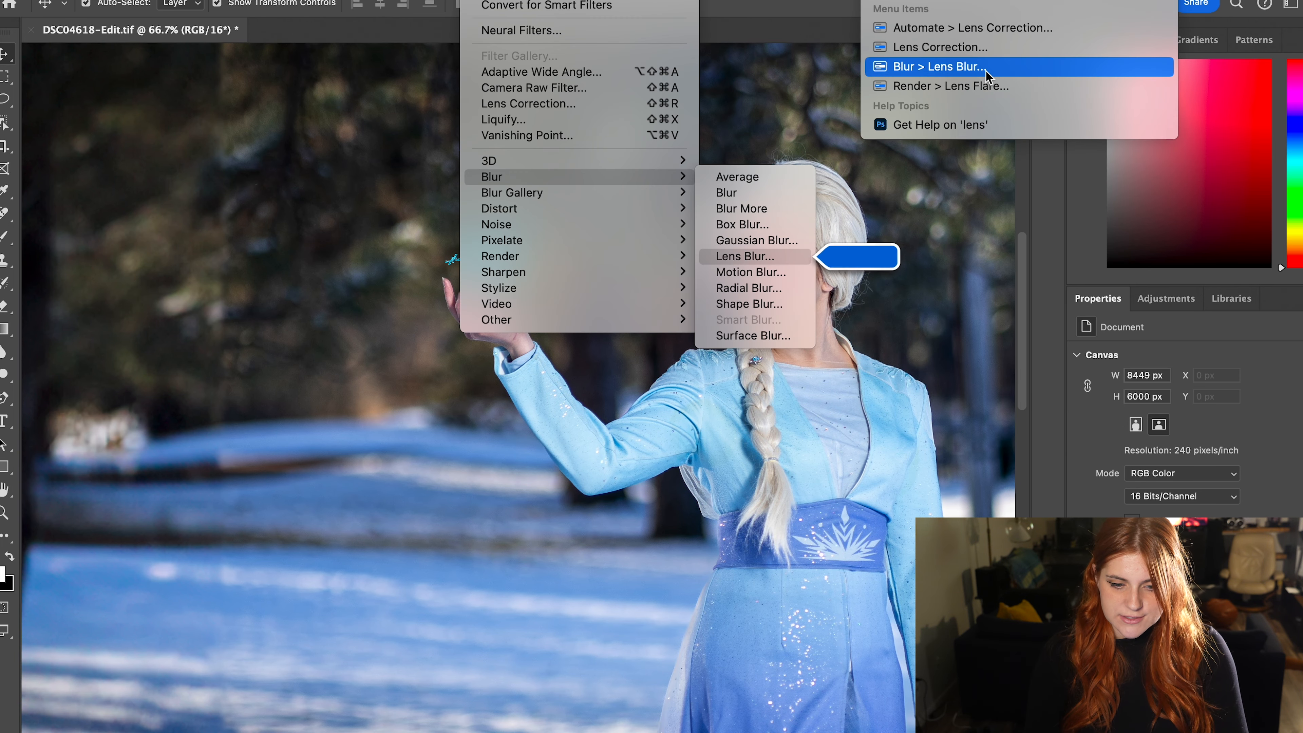
pyautogui.moveTo(984, 88)
pyautogui.click(485, 0)
pyautogui.click(485, 0)
pyautogui.moveTo(641, 256)
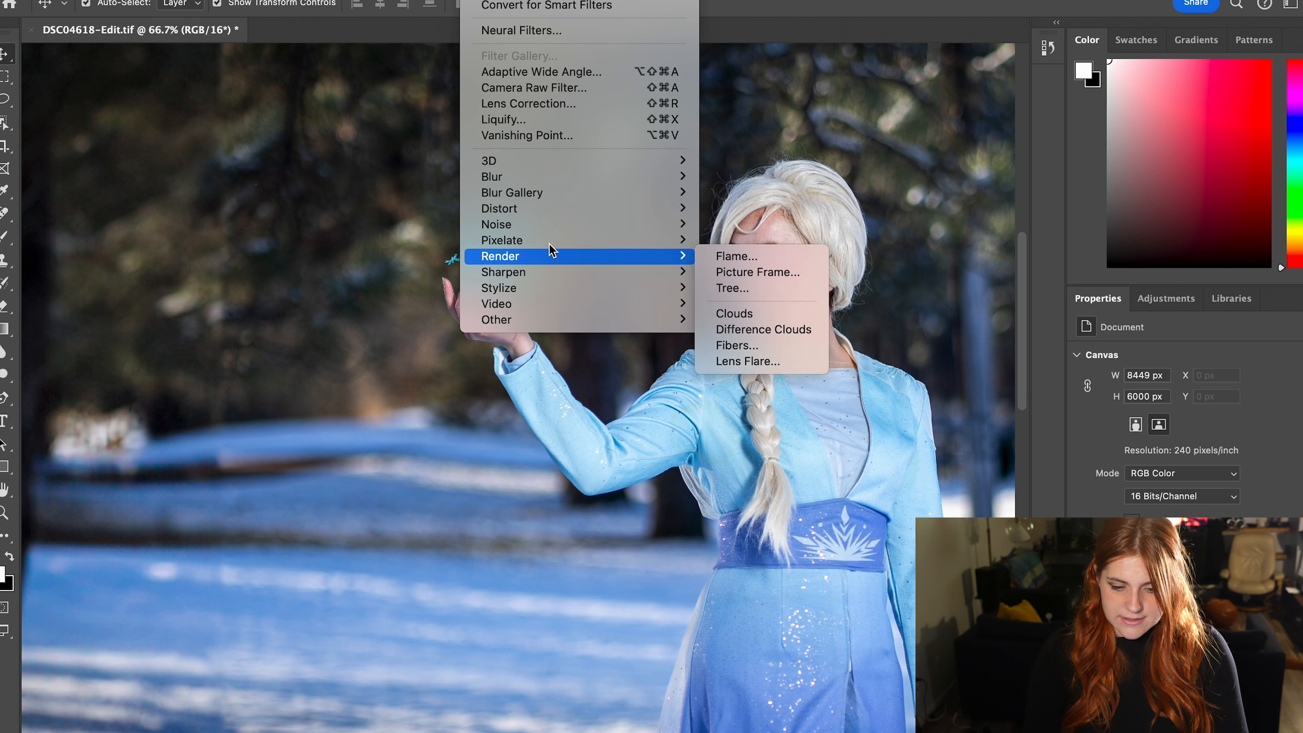
pyautogui.click(761, 362)
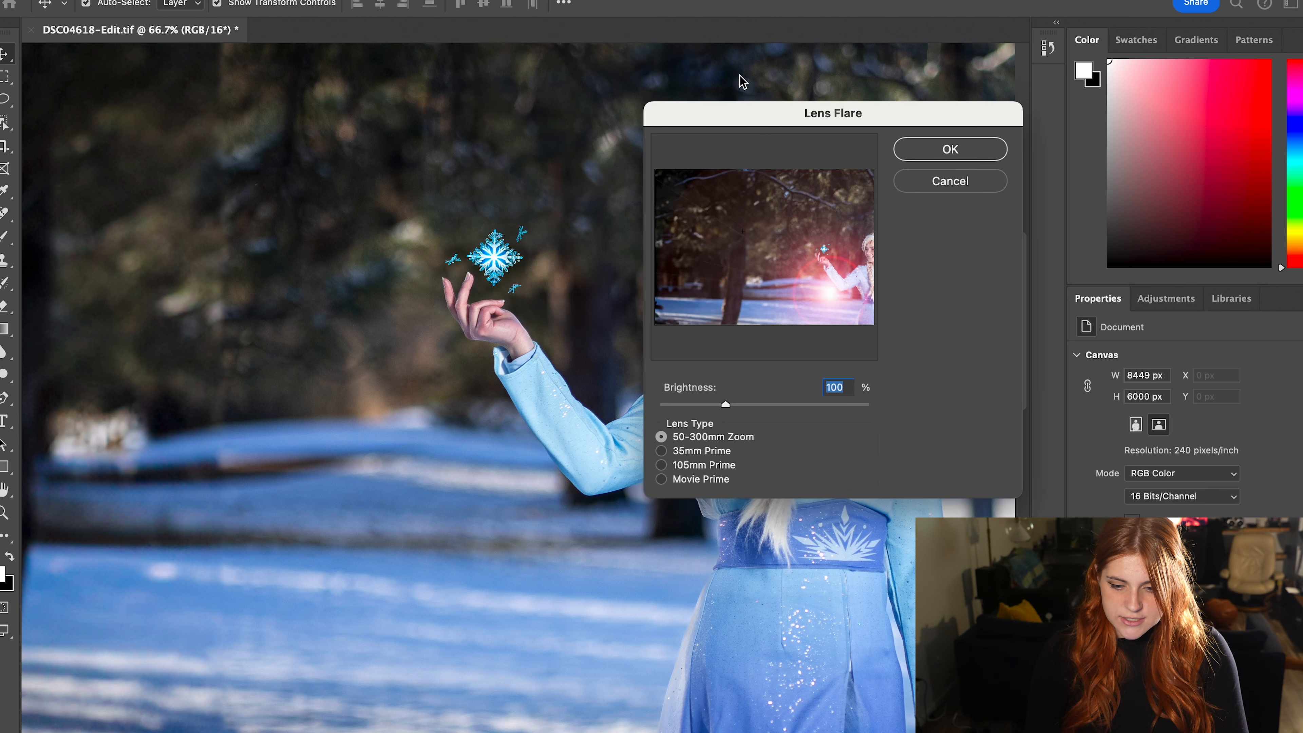
pyautogui.moveTo(748, 112); pyautogui.dragTo(1113, 27)
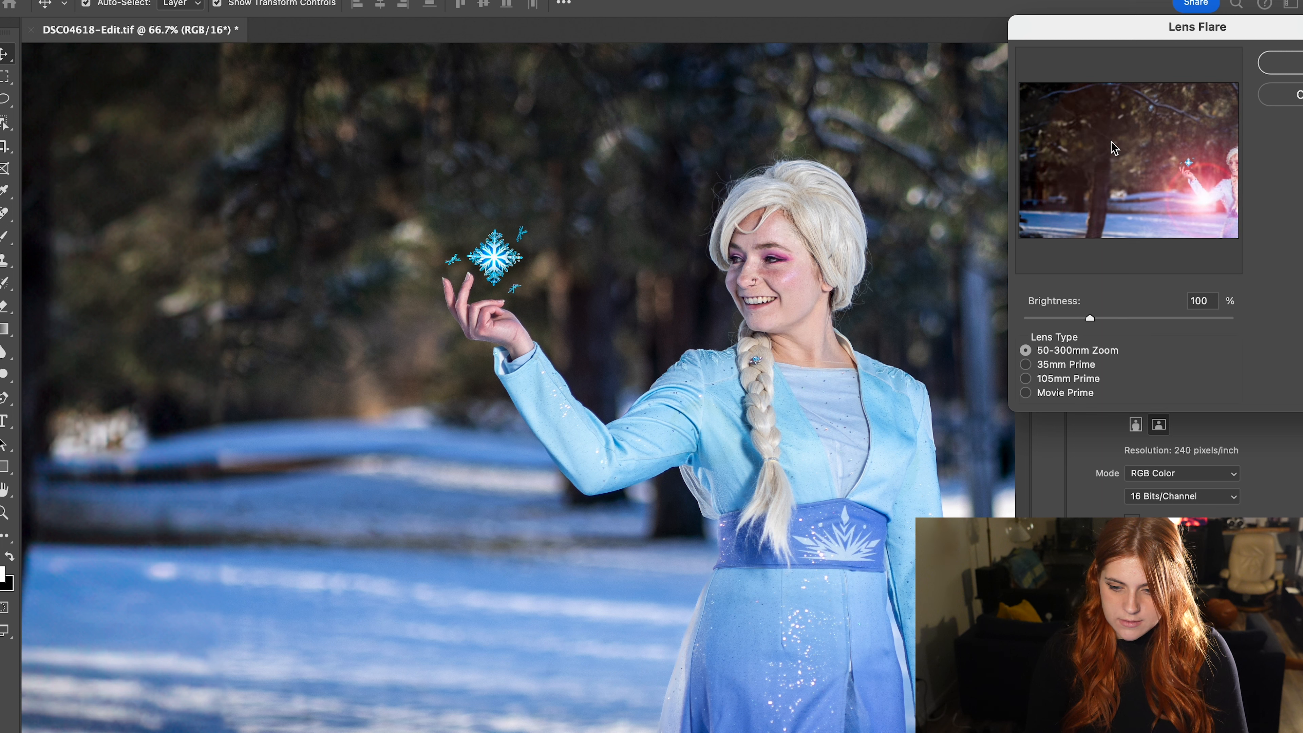
# Apply a 105mm Prime lens flare centred on the snowflake with brightness set to 10%
pyautogui.click(1104, 121)
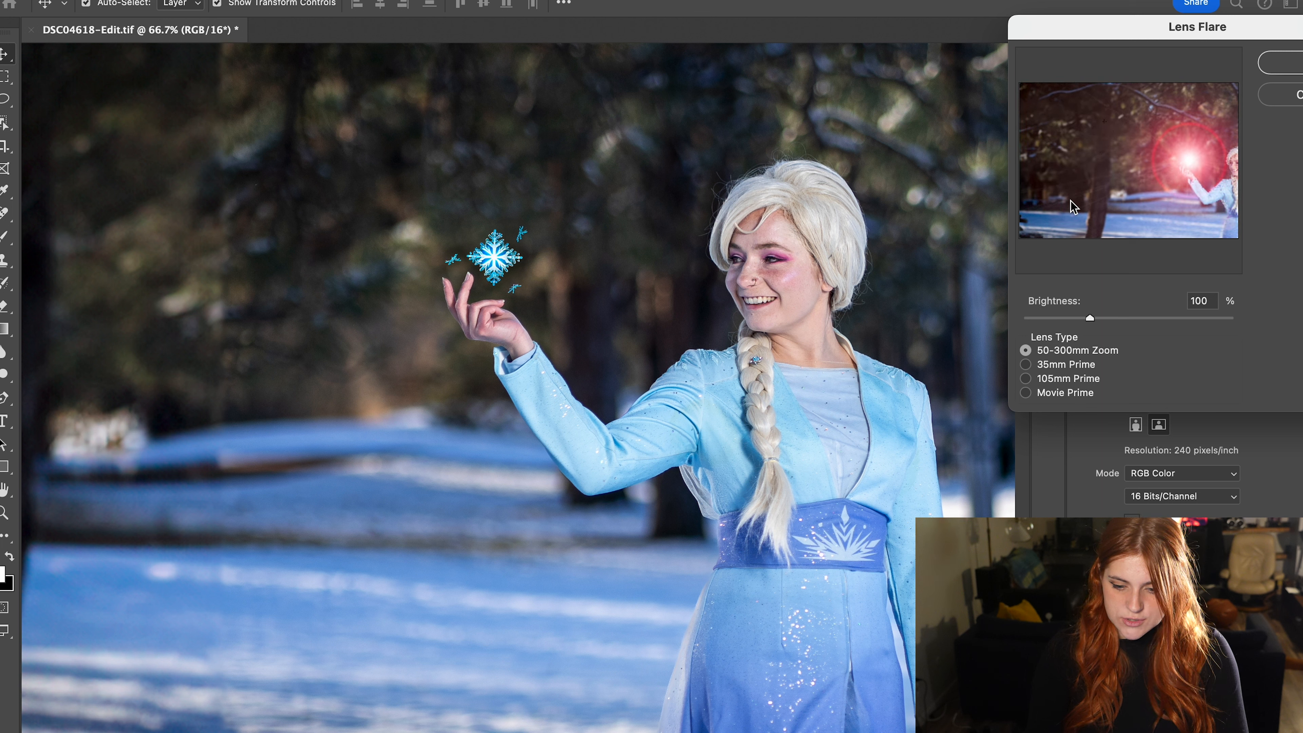
pyautogui.click(1025, 379)
pyautogui.click(1188, 163)
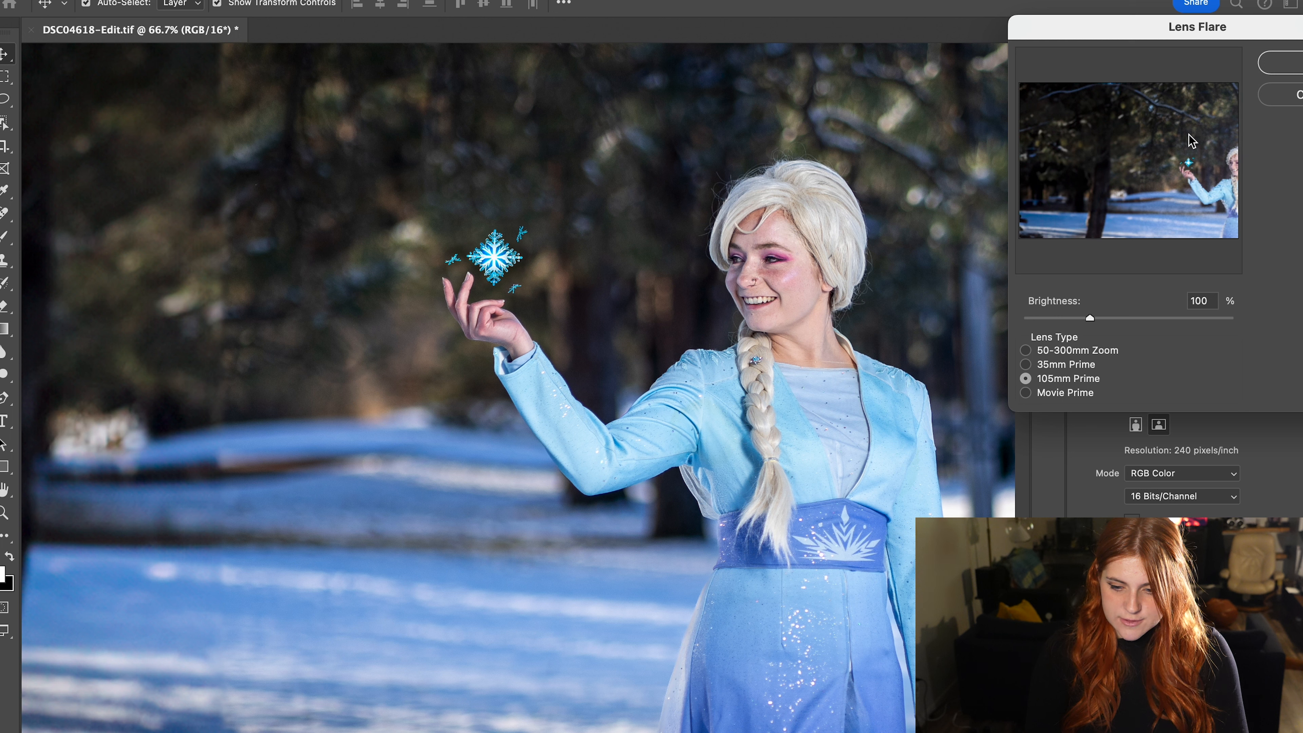
pyautogui.click(1103, 123)
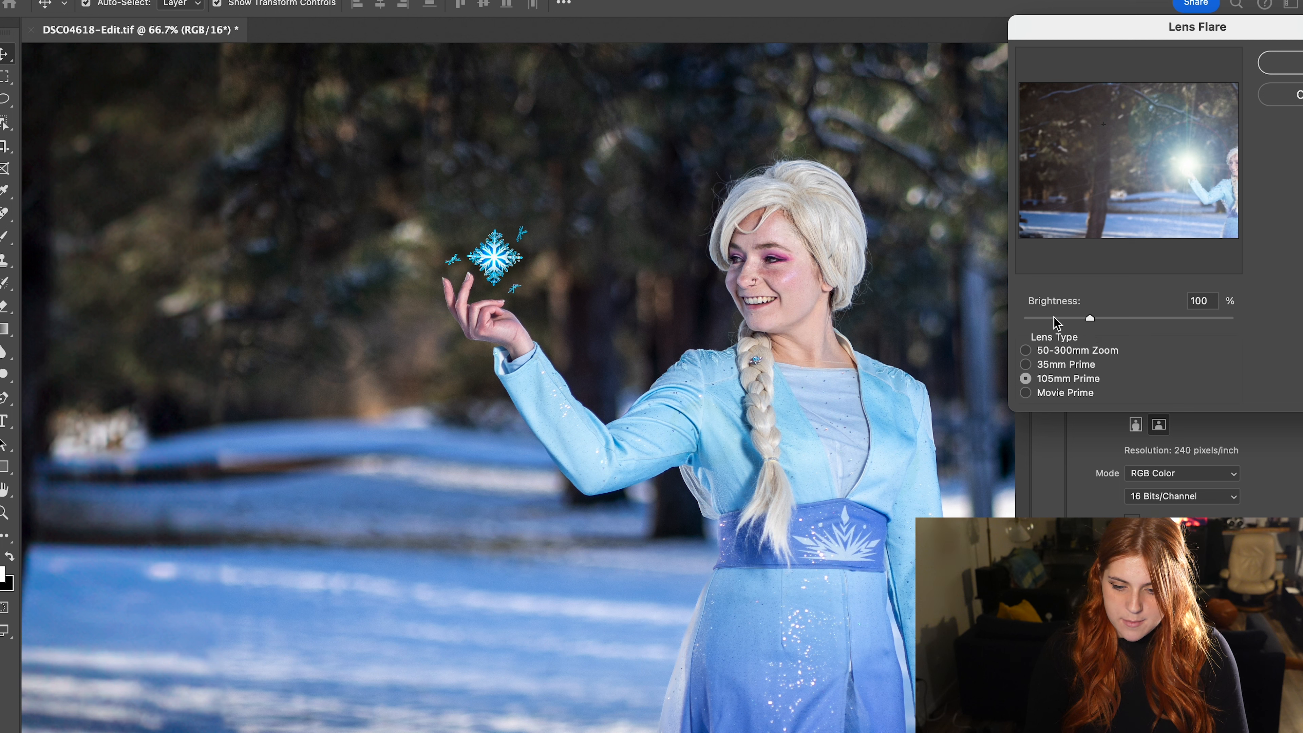
pyautogui.moveTo(1090, 319); pyautogui.dragTo(1066, 321)
pyautogui.moveTo(1044, 322); pyautogui.dragTo(1032, 321)
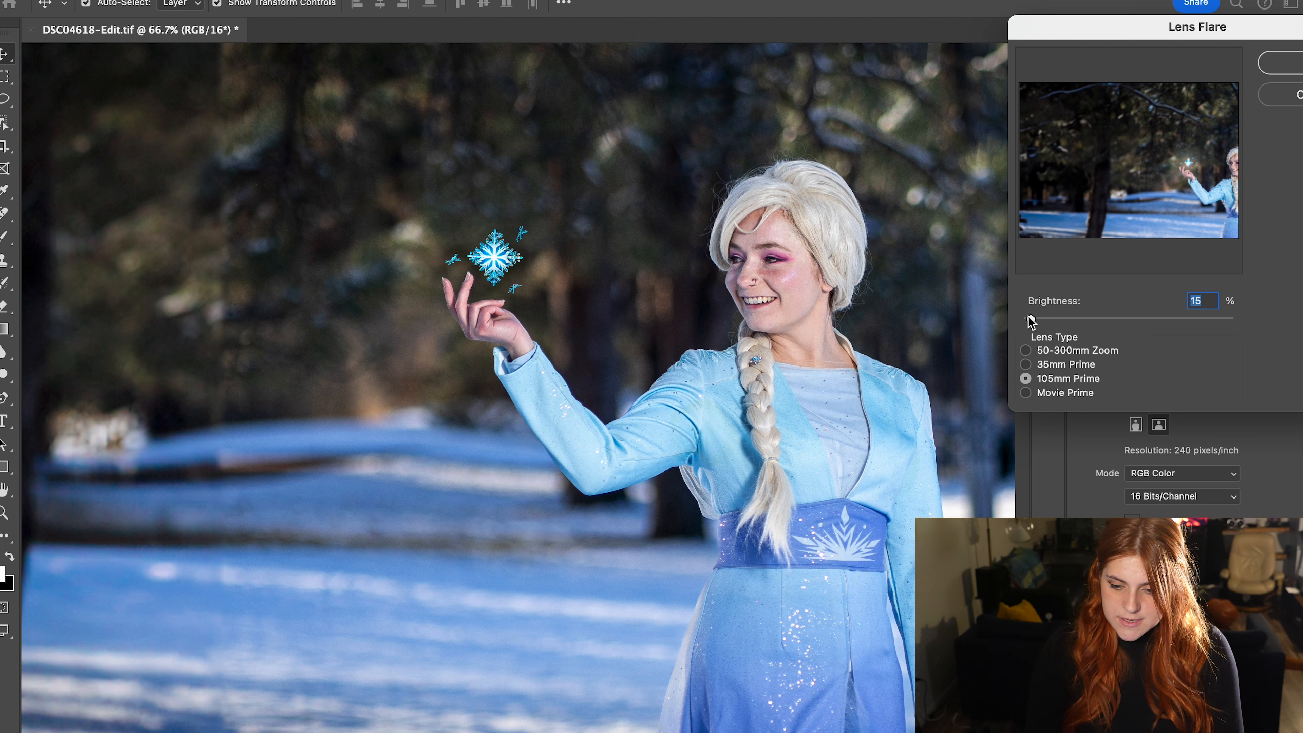
pyautogui.moveTo(1029, 321); pyautogui.dragTo(1027, 321)
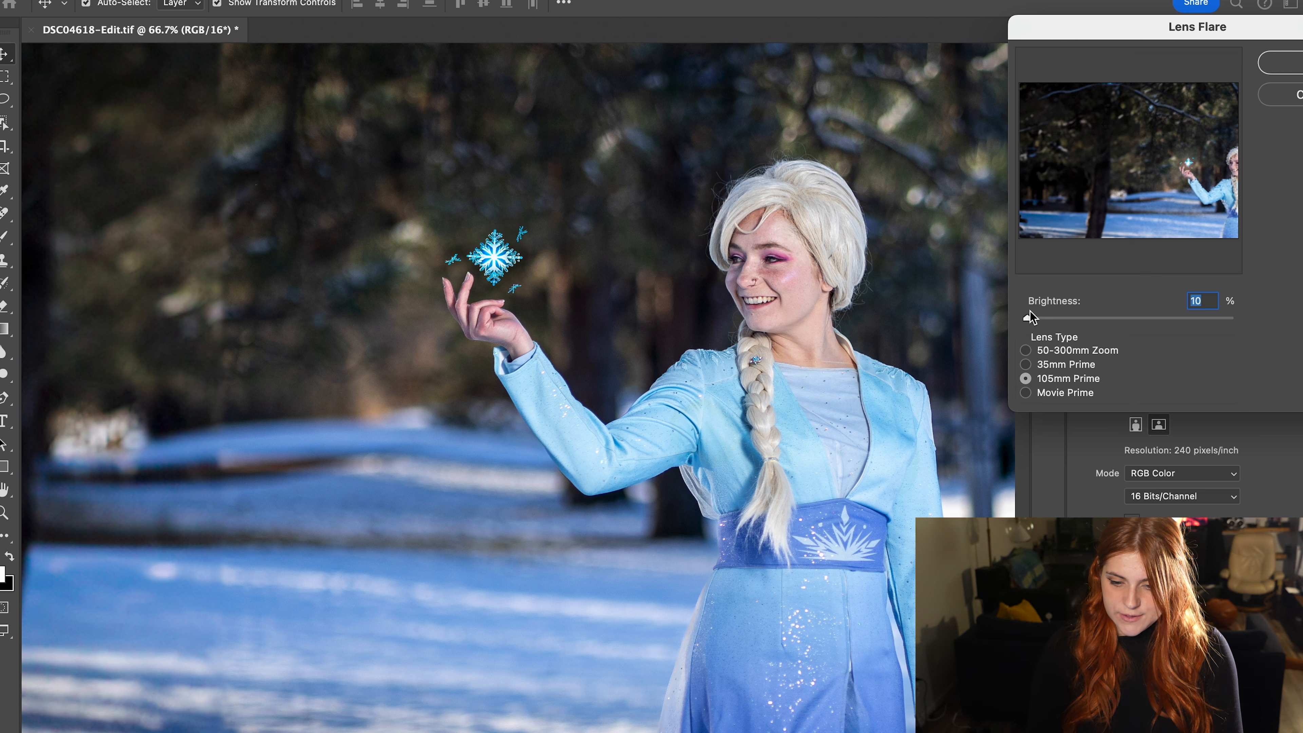
pyautogui.click(1288, 74)
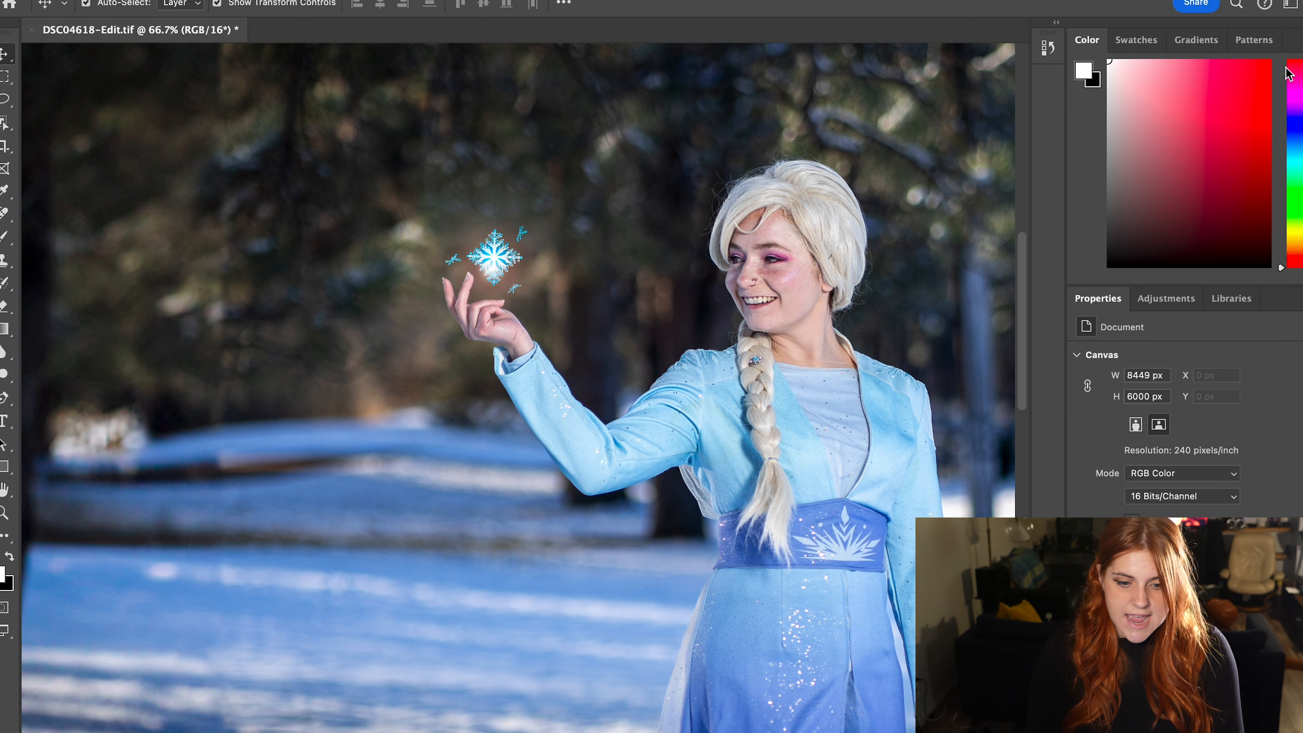
# Lasso the trees and snow left of the woman and generate a fill with the prompt "add a castle in the background"
pyautogui.press('super+minus')
pyautogui.press('super+minus')
pyautogui.press('super+minus')
pyautogui.press('super+minus')
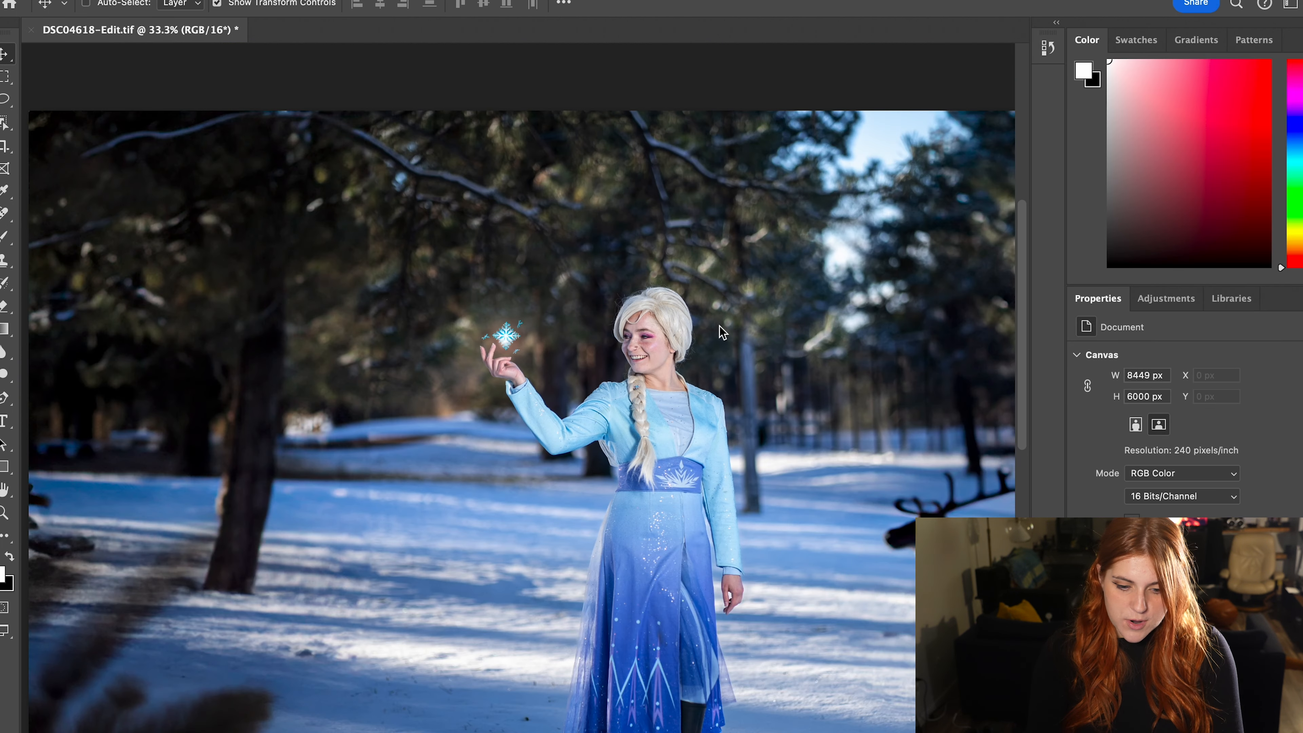
pyautogui.press('super+plus')
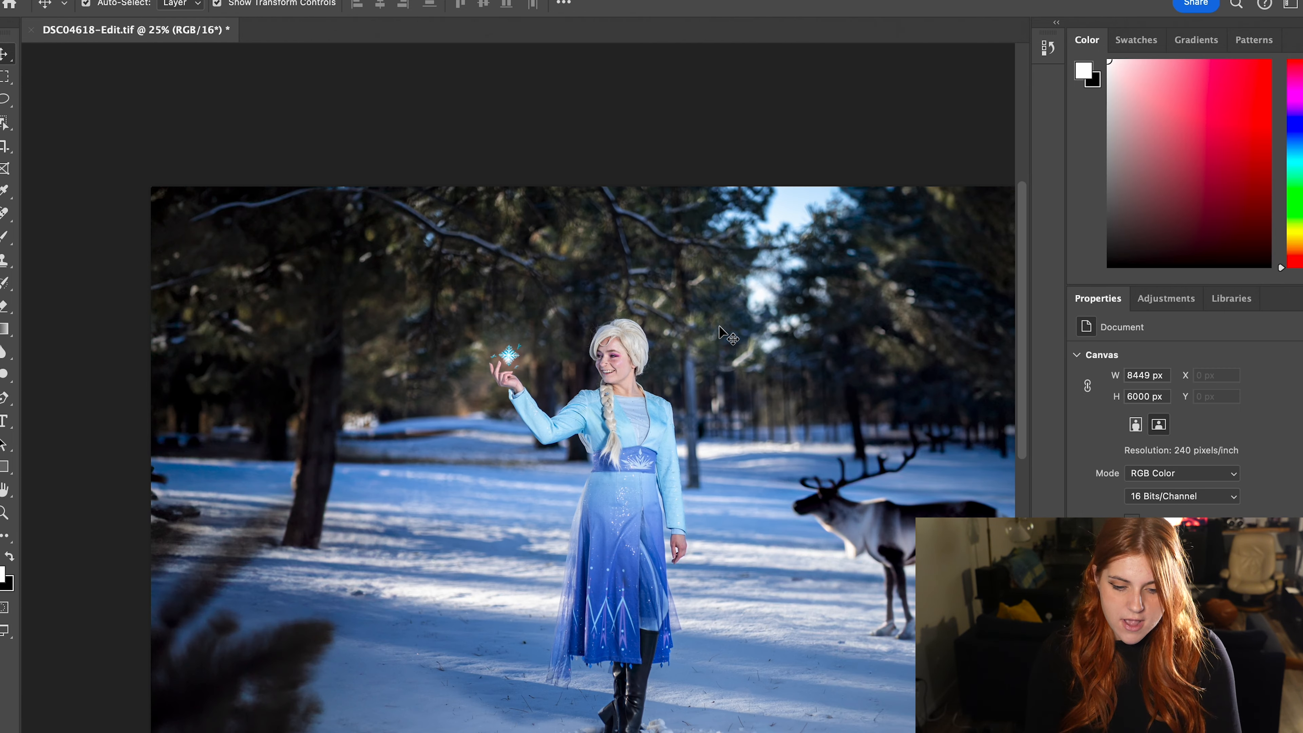
pyautogui.press('super+minus')
pyautogui.press('l')
pyautogui.moveTo(312, 172)
pyautogui.mouseDown()
pyautogui.moveTo(566, 204)
pyautogui.moveTo(512, 308)
pyautogui.moveTo(517, 422)
pyautogui.moveTo(400, 458)
pyautogui.moveTo(292, 336)
pyautogui.moveTo(272, 172)
pyautogui.mouseUp()
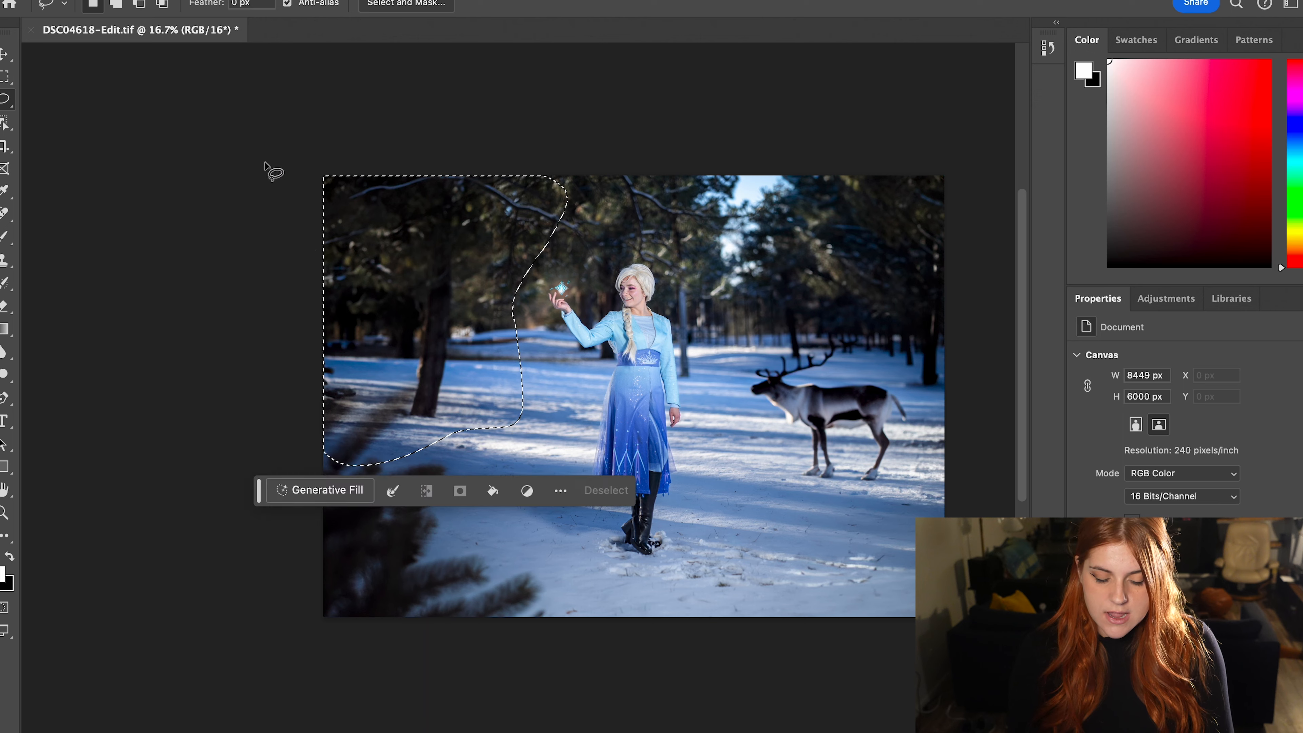
pyautogui.click(334, 479)
pyautogui.write('add a castle in the background')
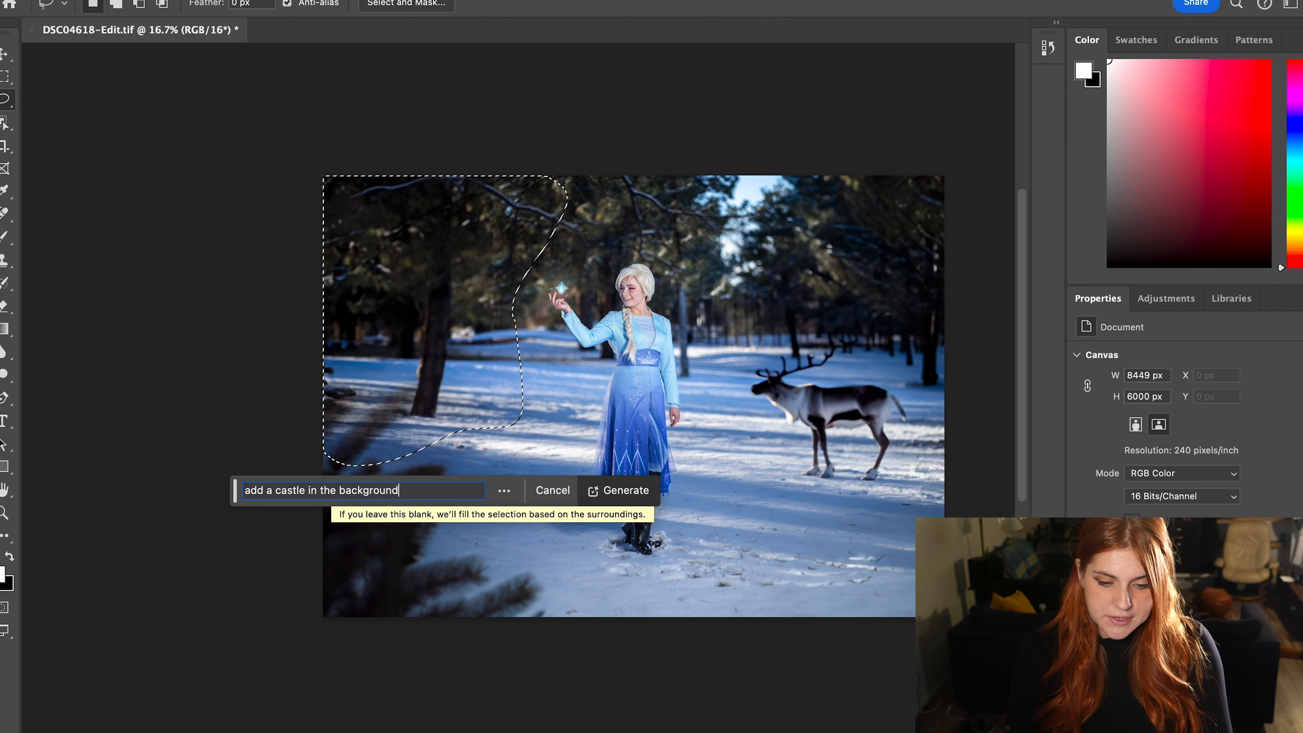
pyautogui.press('Return')
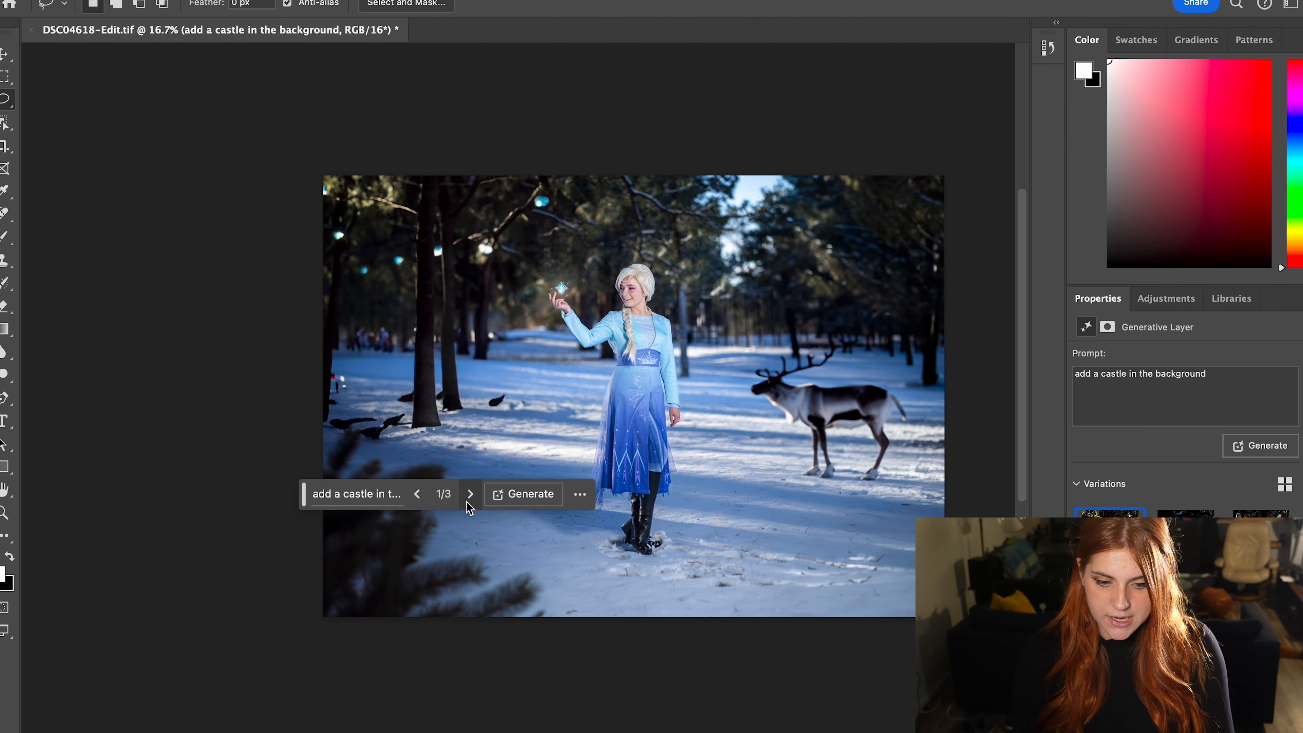
# Review the castle variations and regenerate the fill with the prompt shortened to "add a castle"
pyautogui.click(467, 503)
pyautogui.click(468, 503)
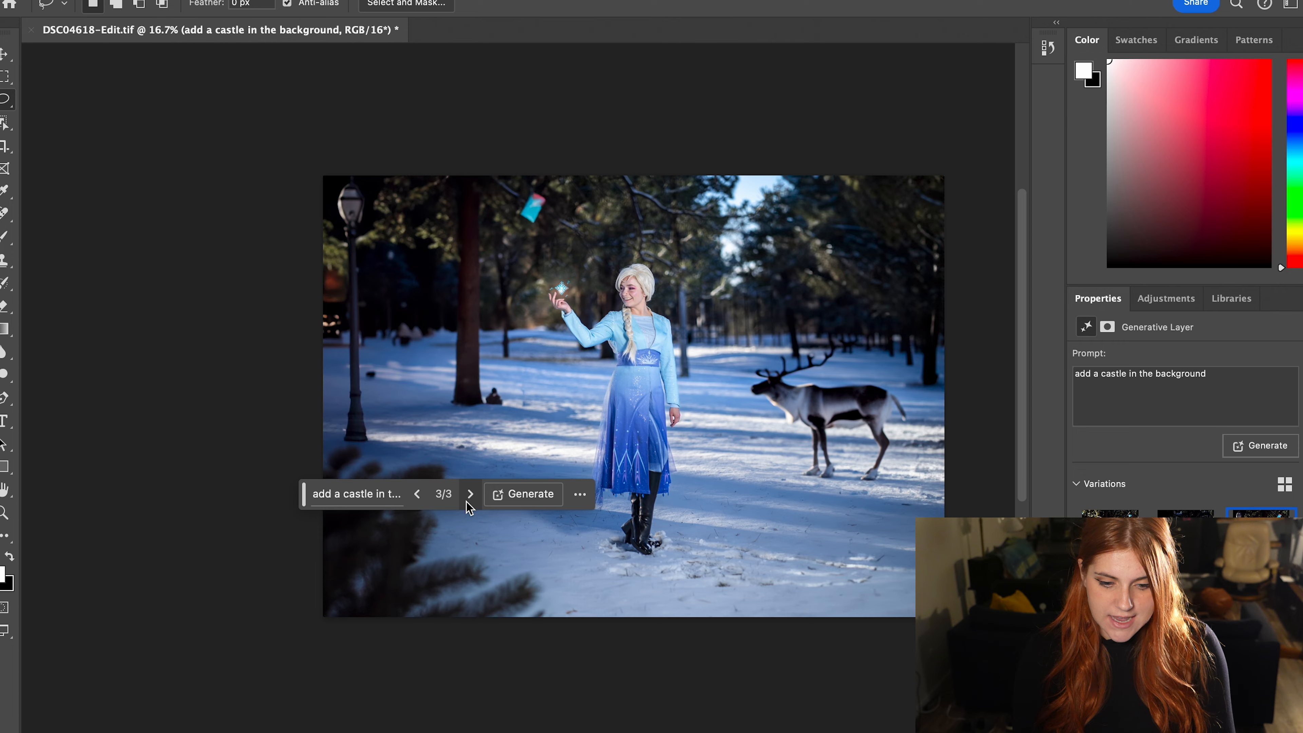
pyautogui.click(469, 494)
pyautogui.click(1212, 373)
pyautogui.moveTo(1213, 374); pyautogui.dragTo(1131, 375)
pyautogui.press('BackSpace')
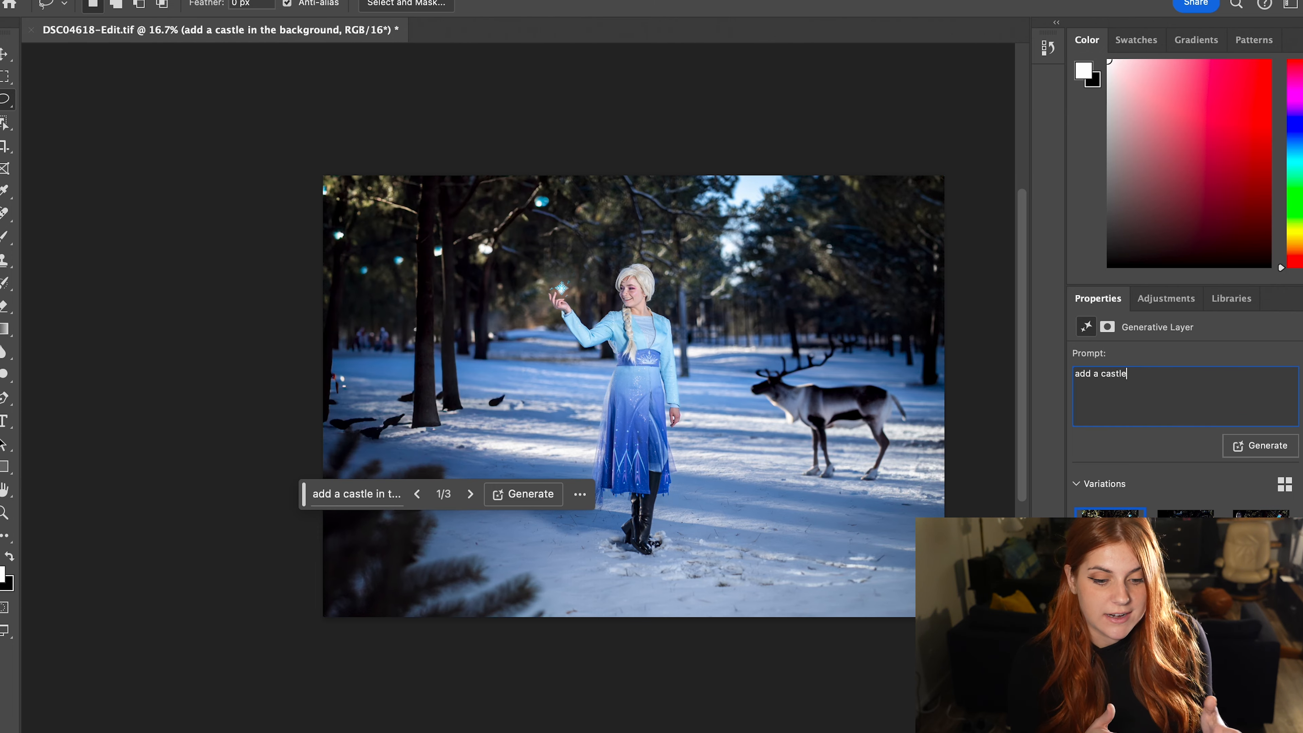
pyautogui.click(1262, 446)
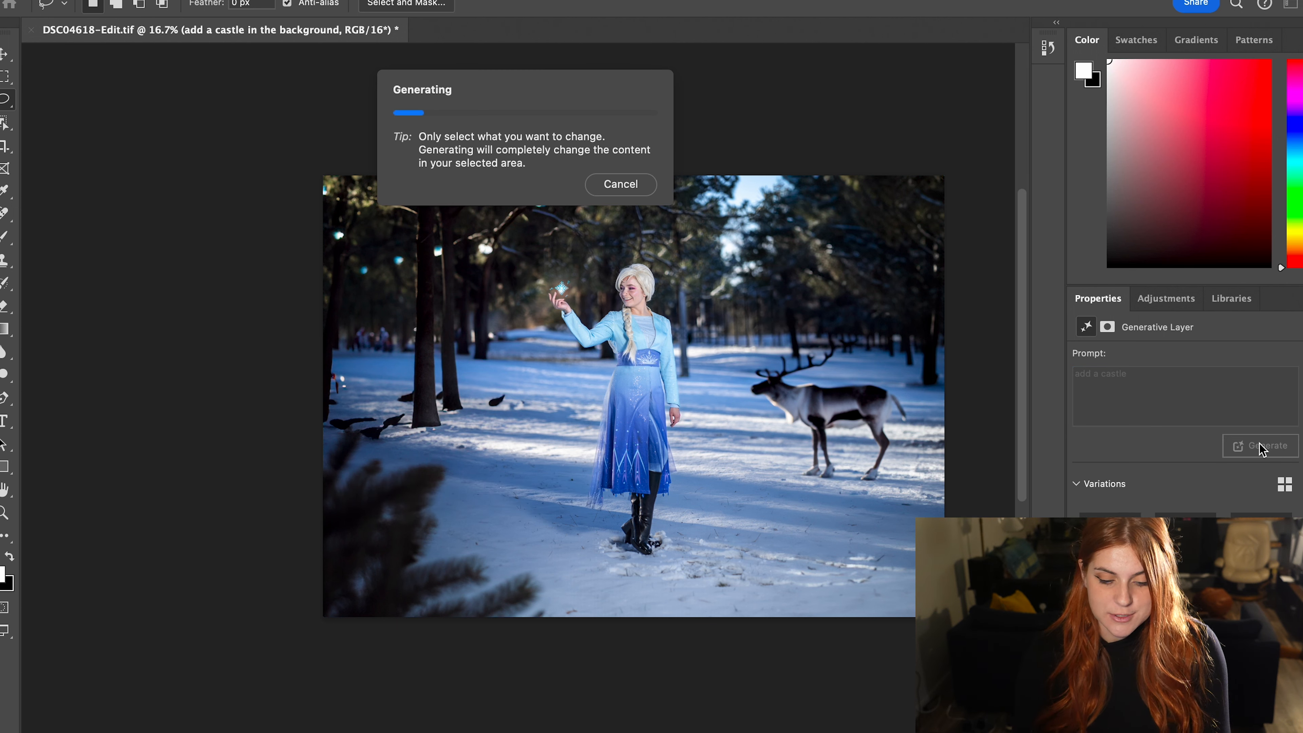
# Compare the newly generated castle variations with the earlier ones and delete the castle generative layer
pyautogui.click(475, 499)
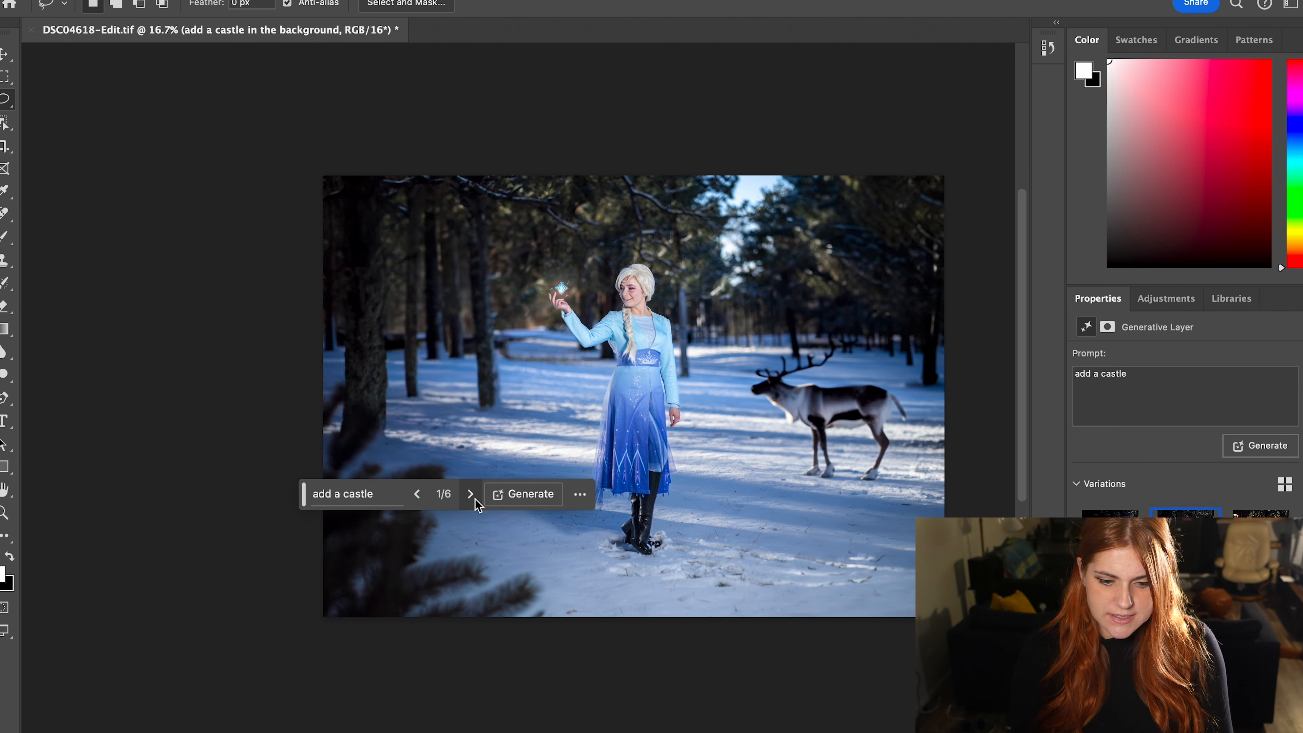
pyautogui.click(475, 499)
pyautogui.click(475, 499)
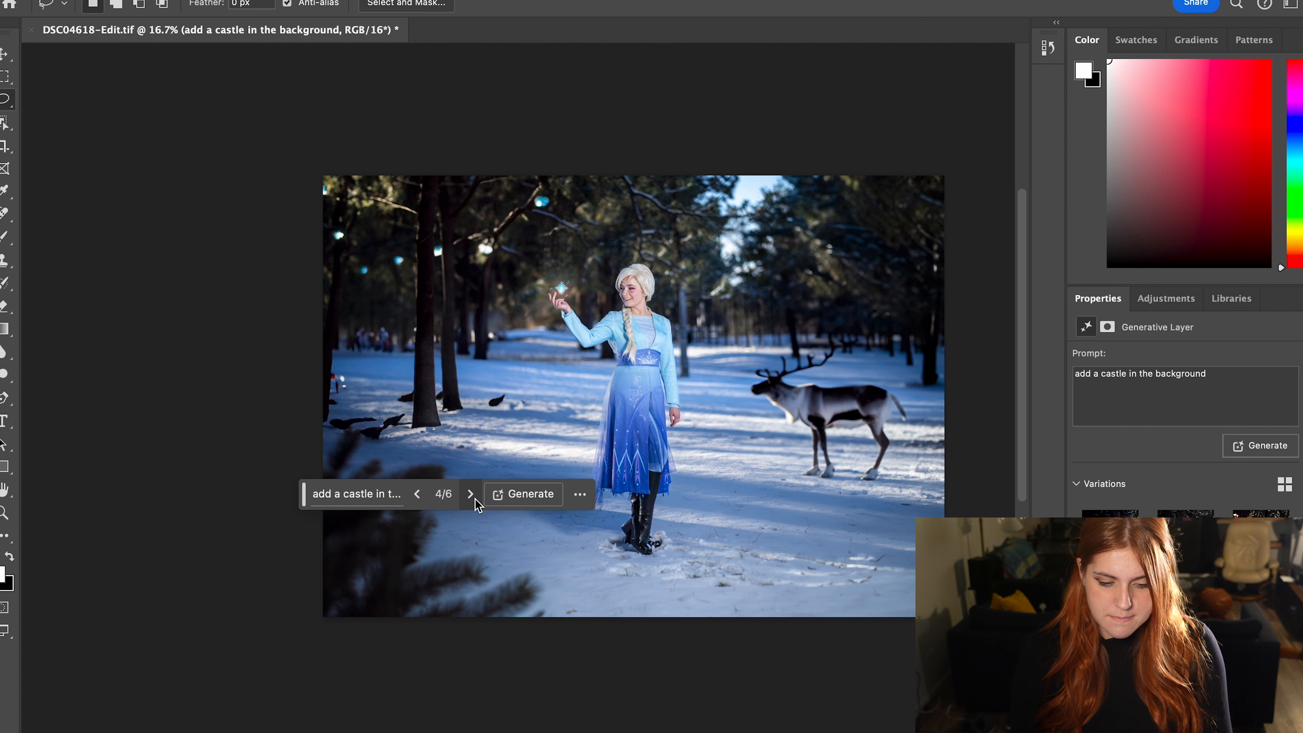
pyautogui.click(475, 498)
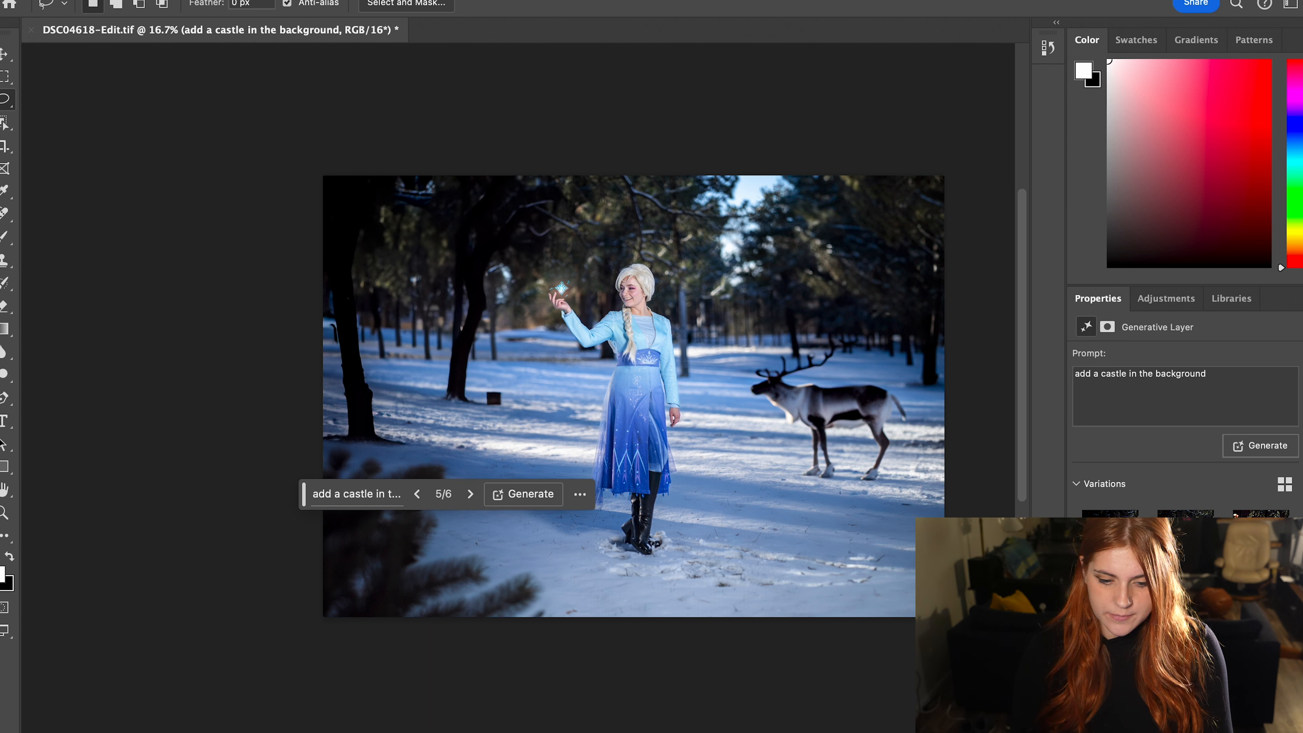
pyautogui.press('BackSpace')
# Lasso the trees and snow left of the woman and generate a fill with the prompt "medieval castle"
pyautogui.moveTo(315, 179)
pyautogui.mouseDown()
pyautogui.moveTo(561, 169)
pyautogui.moveTo(650, 195)
pyautogui.moveTo(638, 219)
pyautogui.moveTo(541, 256)
pyautogui.moveTo(521, 277)
pyautogui.moveTo(539, 363)
pyautogui.mouseUp()
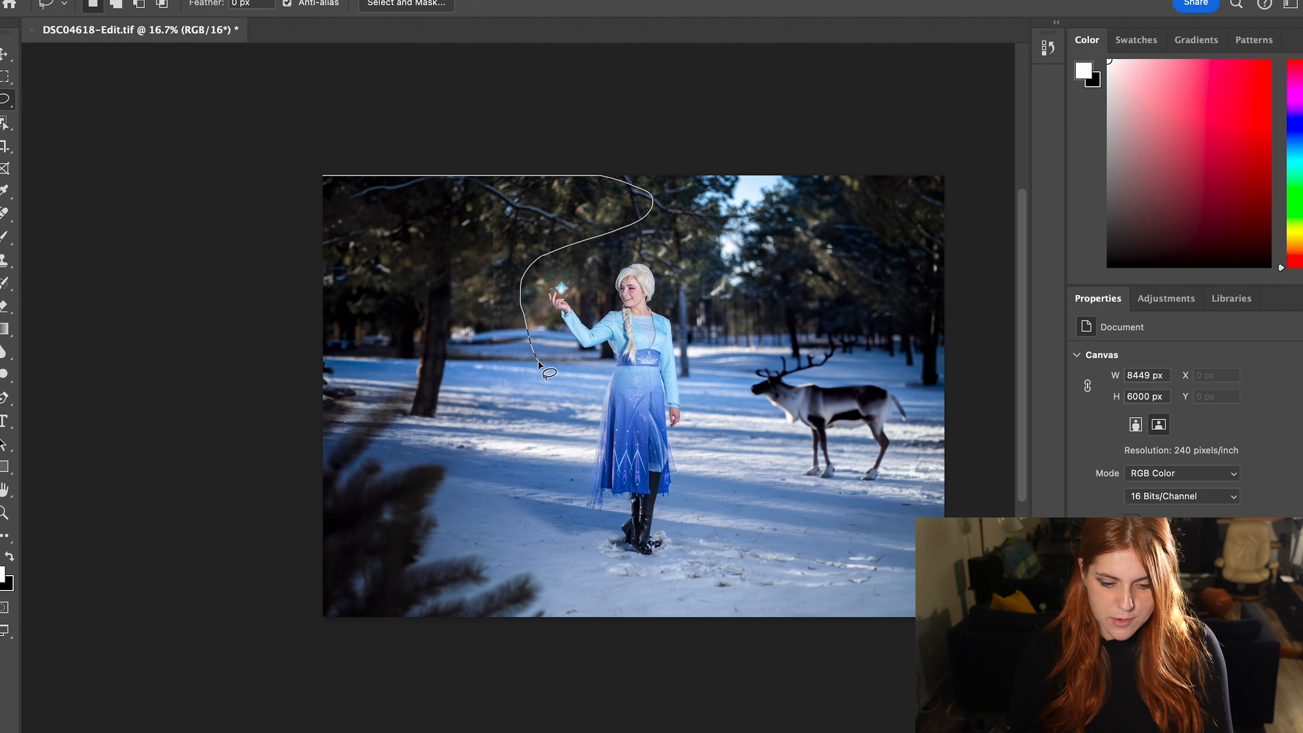
pyautogui.moveTo(541, 467)
pyautogui.mouseDown()
pyautogui.moveTo(402, 428)
pyautogui.moveTo(268, 282)
pyautogui.moveTo(256, 177)
pyautogui.mouseUp()
pyautogui.click(371, 490)
pyautogui.write('dd')
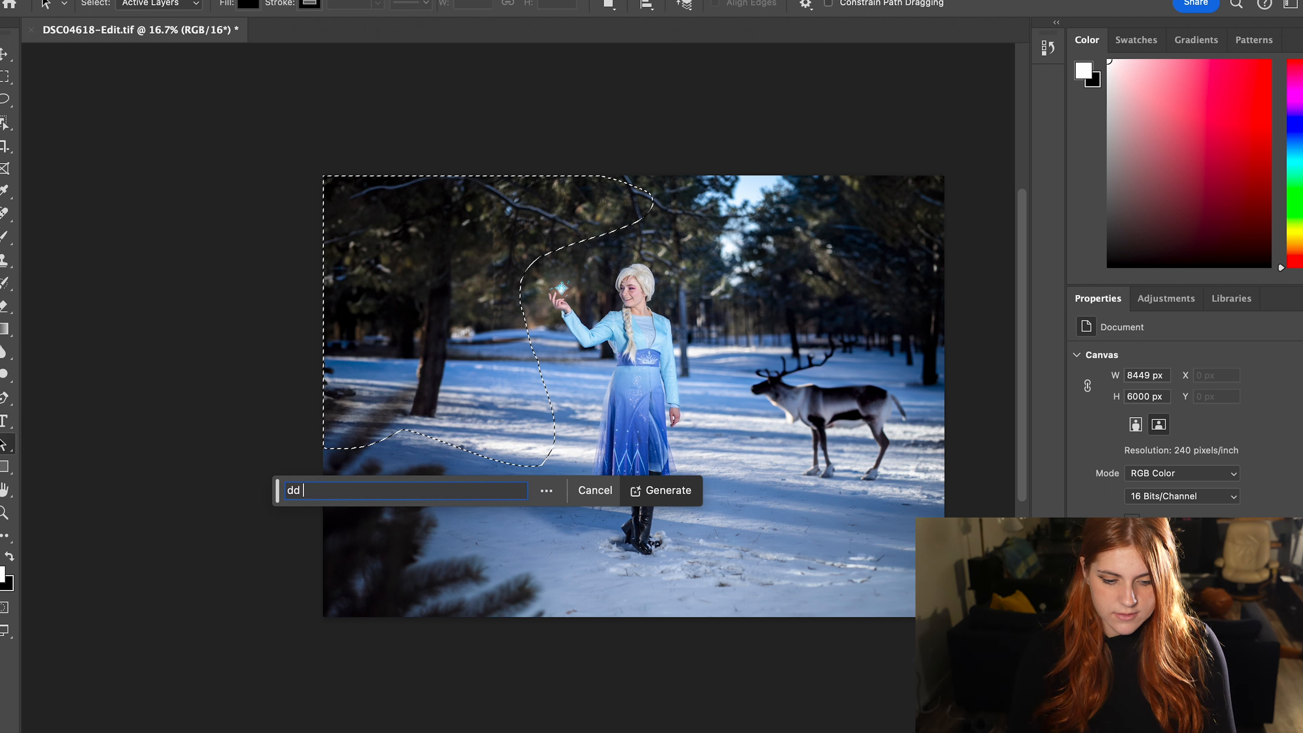
pyautogui.press('BackSpace')
pyautogui.press('BackSpace')
pyautogui.write('cast')
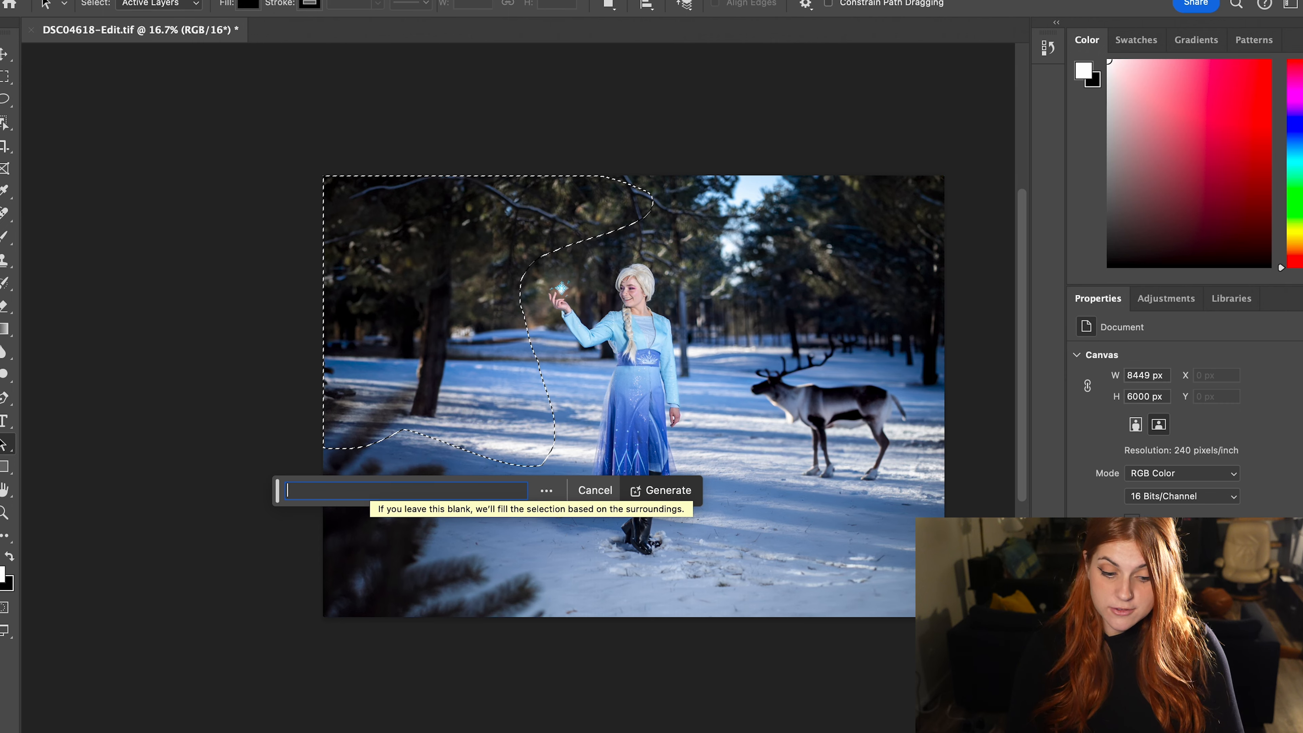
pyautogui.write('le')
pyautogui.press('Return')
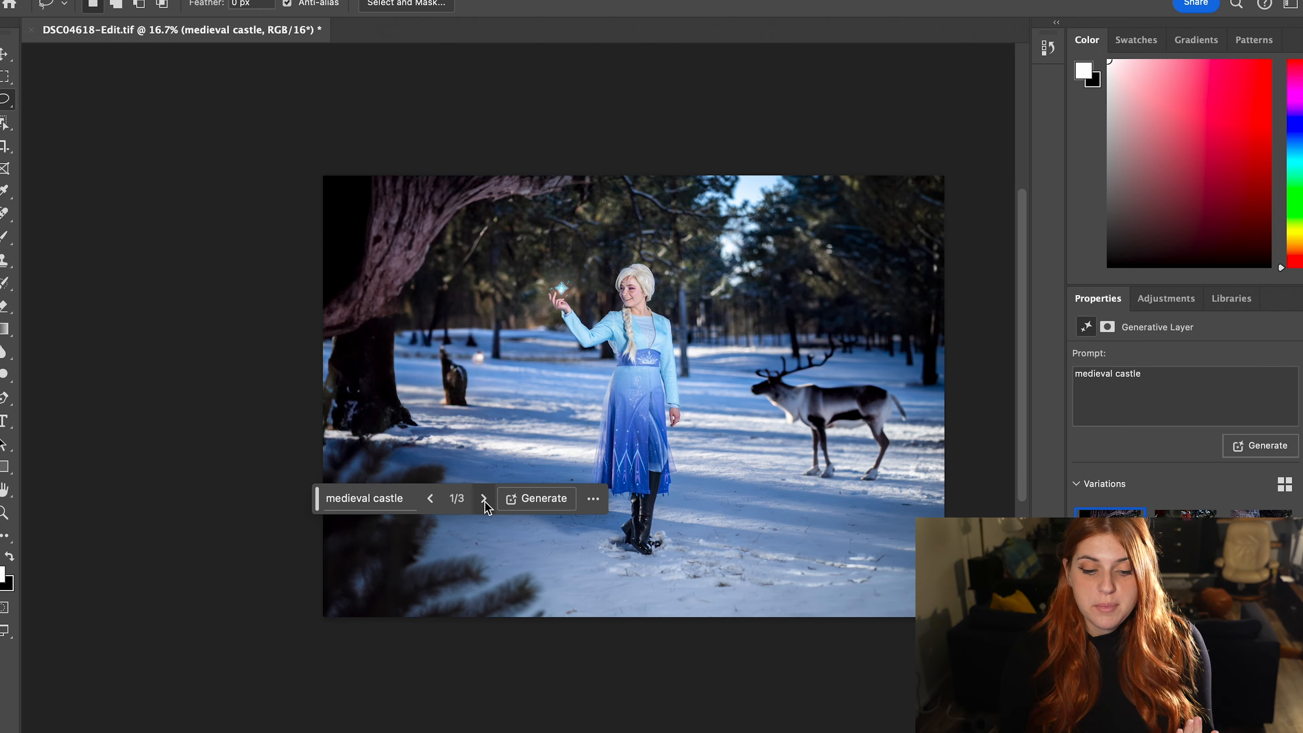
# Compare the medieval castle variations and choose the third one, with the stone wall at the image's left edge
pyautogui.click(484, 498)
pyautogui.click(484, 498)
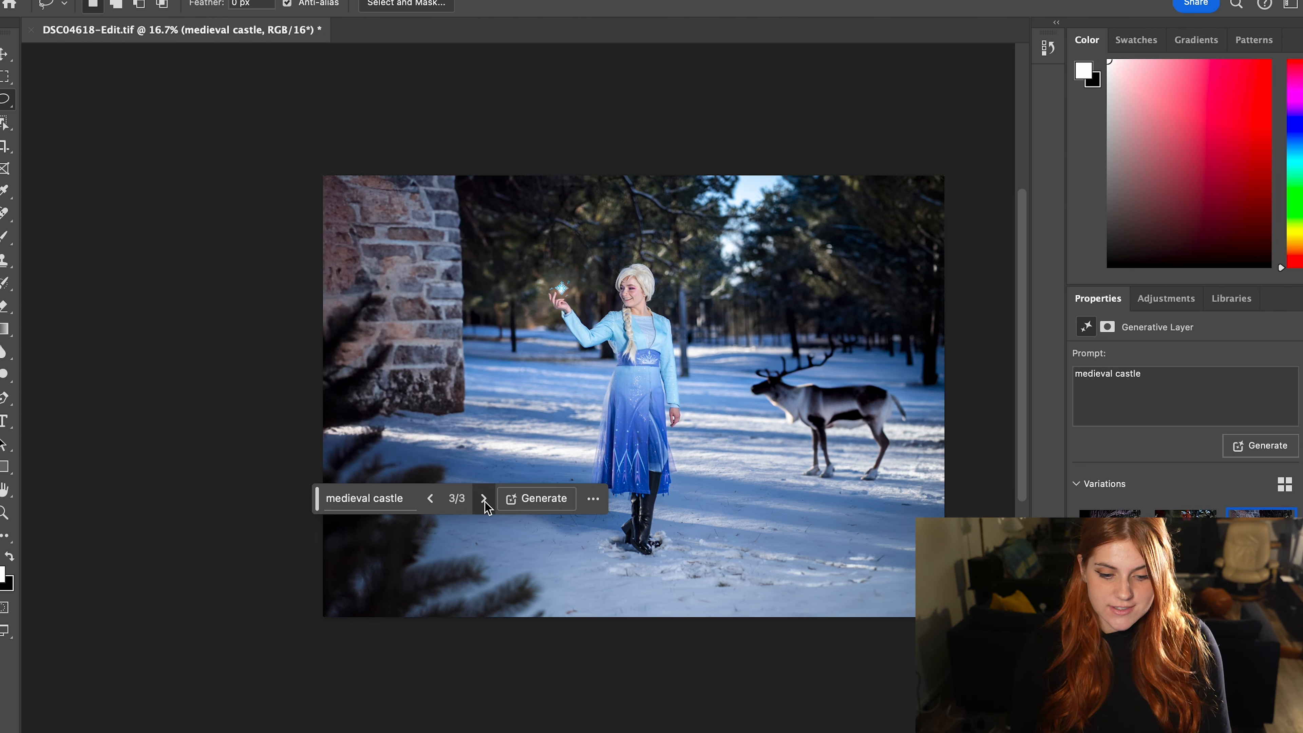
pyautogui.click(484, 498)
pyautogui.click(430, 498)
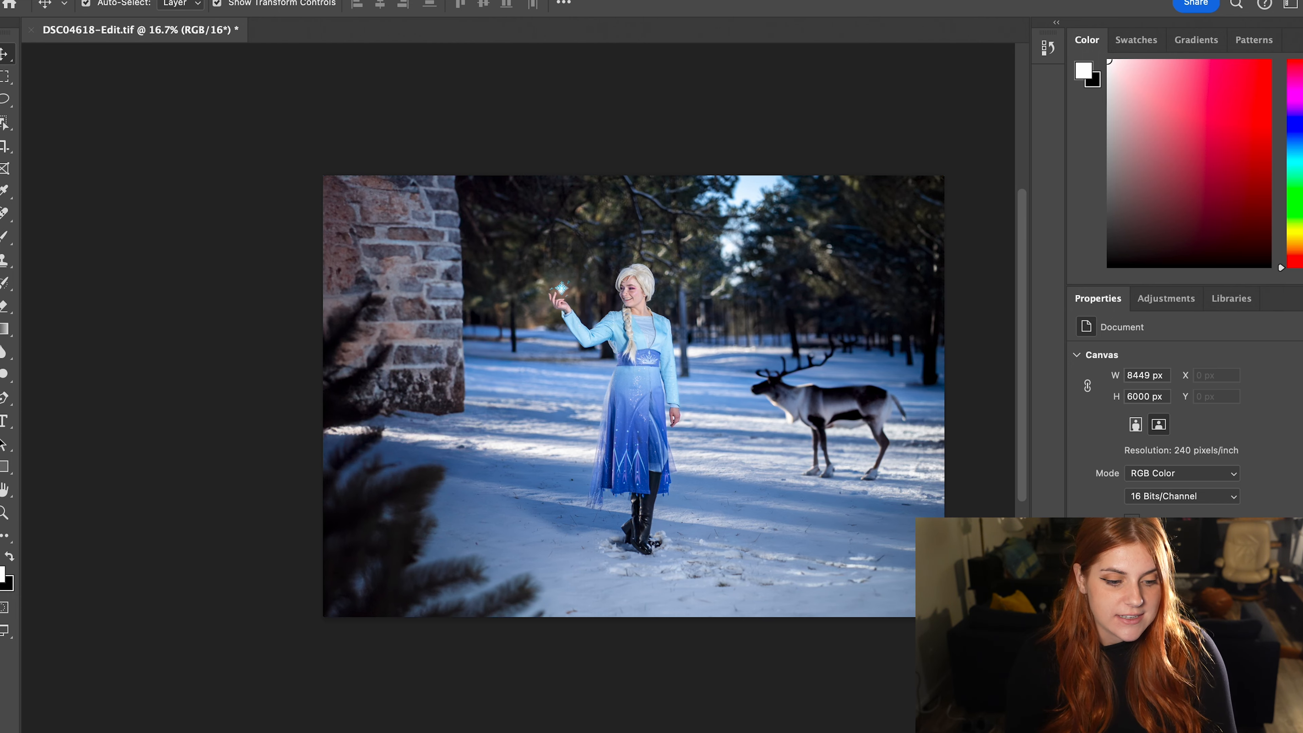
# Lasso the lower dress and nearby snow, generate "bottom of the dress blowing in the wind", and choose the third variation
pyautogui.click(4, 103)
pyautogui.moveTo(716, 451)
pyautogui.mouseDown()
pyautogui.moveTo(550, 511)
pyautogui.moveTo(631, 590)
pyautogui.moveTo(845, 626)
pyautogui.moveTo(822, 474)
pyautogui.mouseUp()
pyautogui.moveTo(745, 455); pyautogui.dragTo(732, 449)
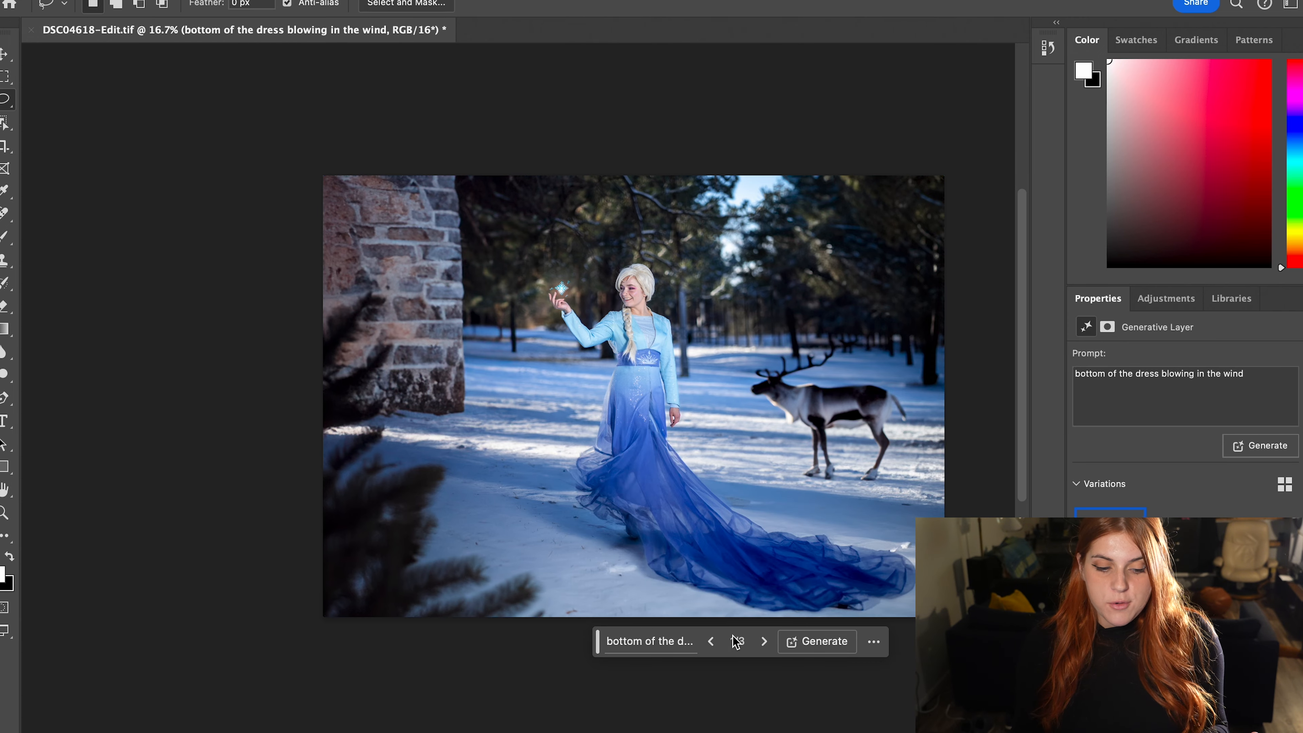
pyautogui.click(764, 642)
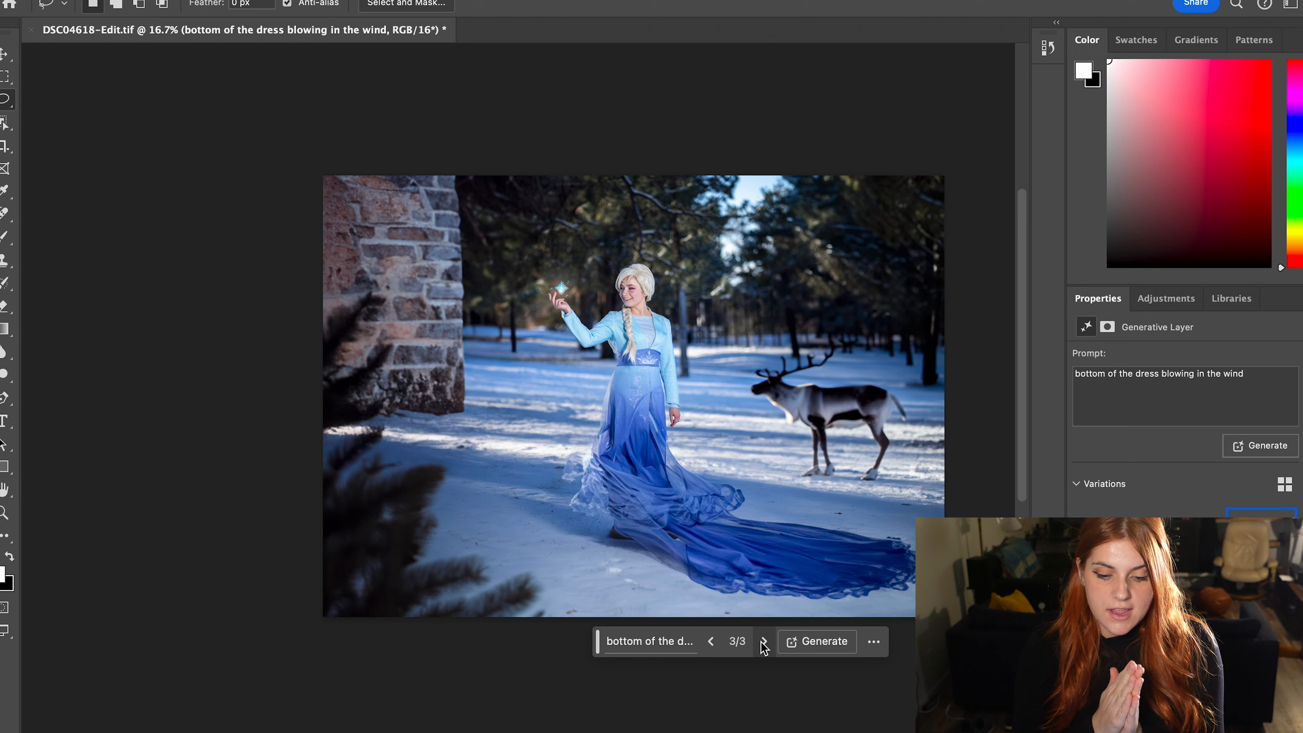
pyautogui.click(763, 642)
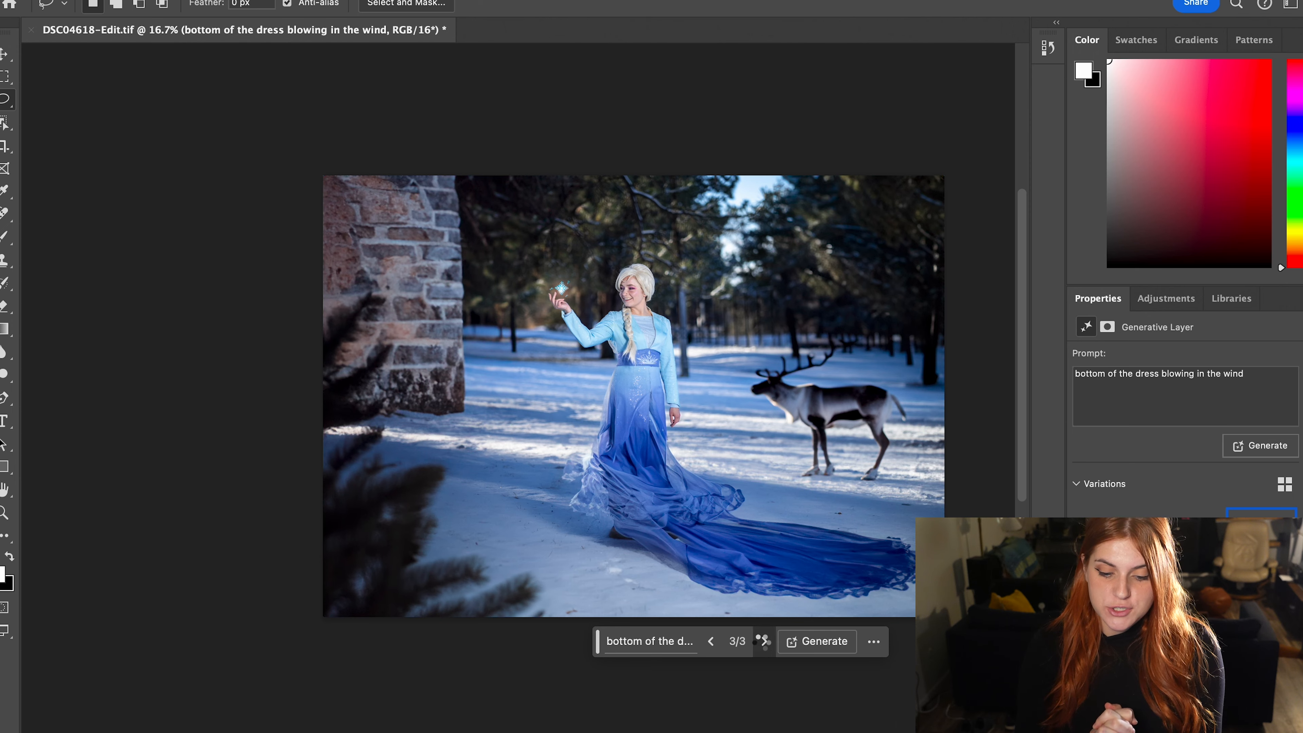